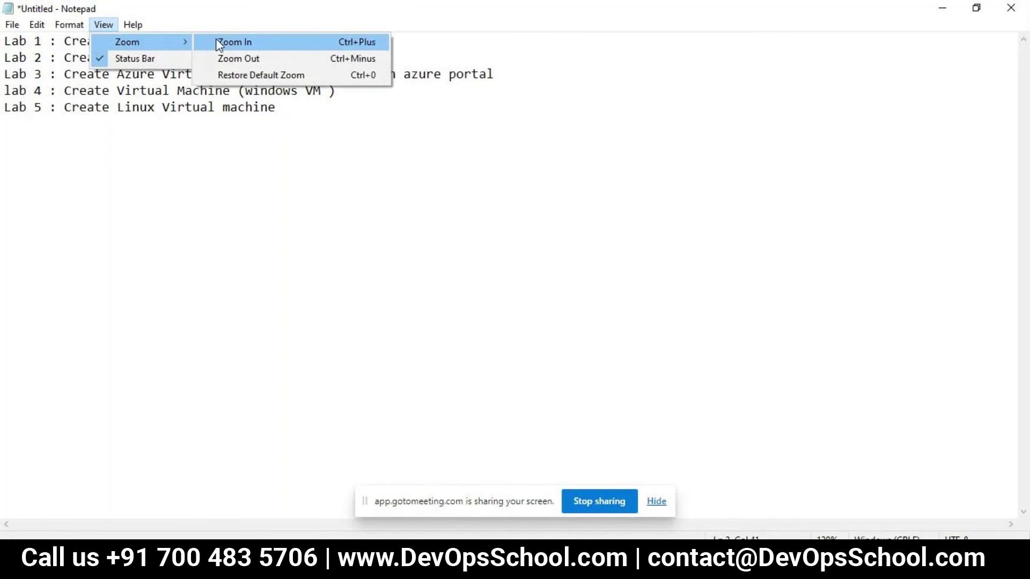
- Enlarge the text of the lab list and mark Lab 2, Create a Resource Group, with "----> Done"
{"action": "left_click", "coordinate": [220, 44]}
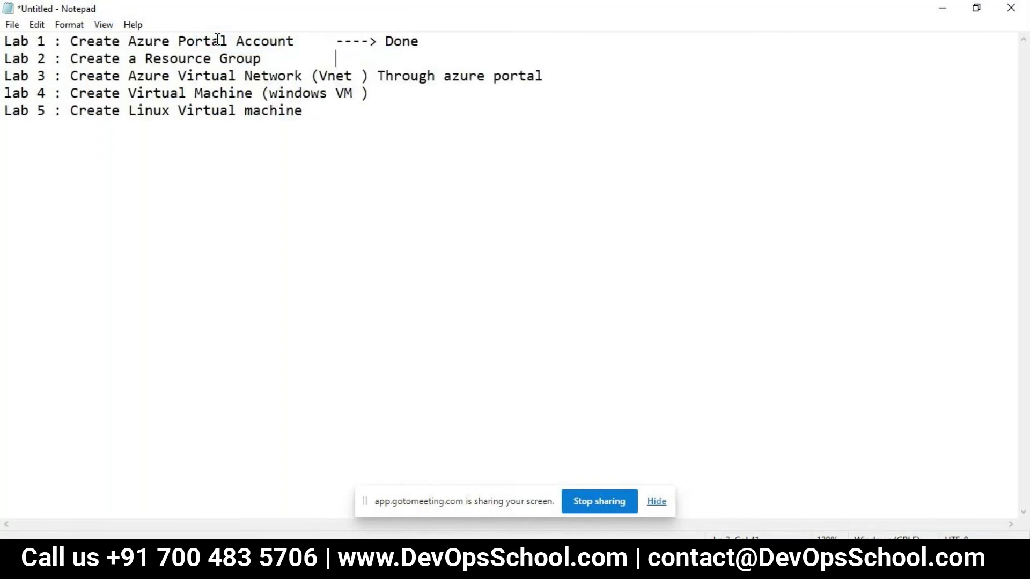
{"action": "scroll", "coordinate": [217, 38], "scroll_direction": "up", "scroll_amount": 5}
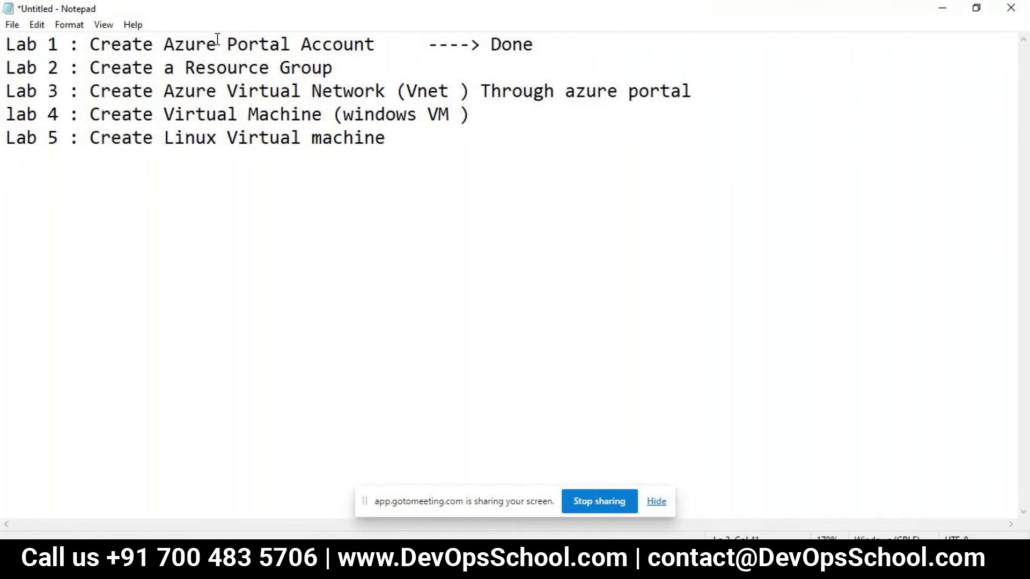
{"action": "type", "text": "----> Done"}
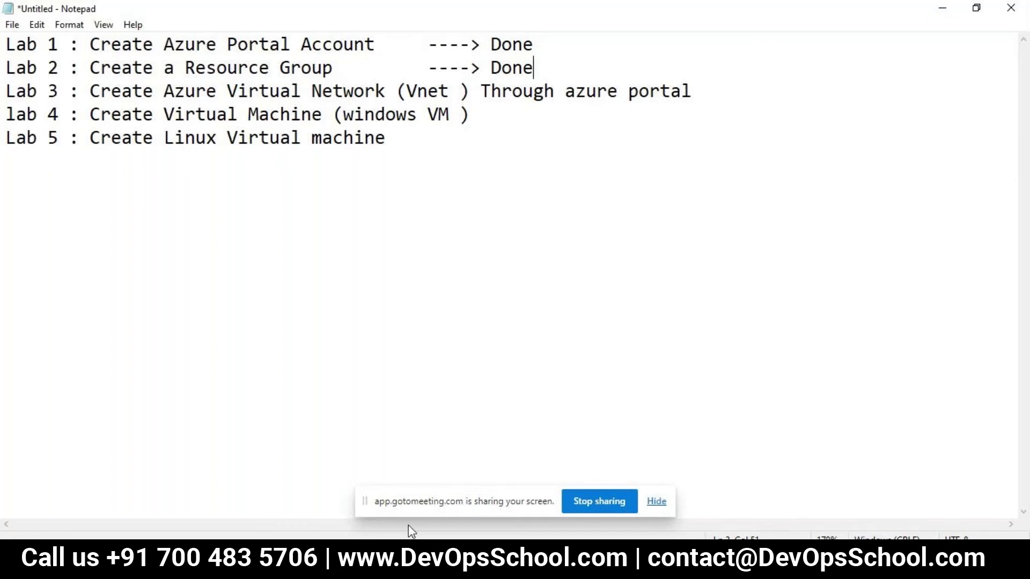
- Save the lab list as a text document named Azure_labs in the Documents folder
{"action": "left_click", "coordinate": [390, 568]}
{"action": "left_click", "coordinate": [10, 25]}
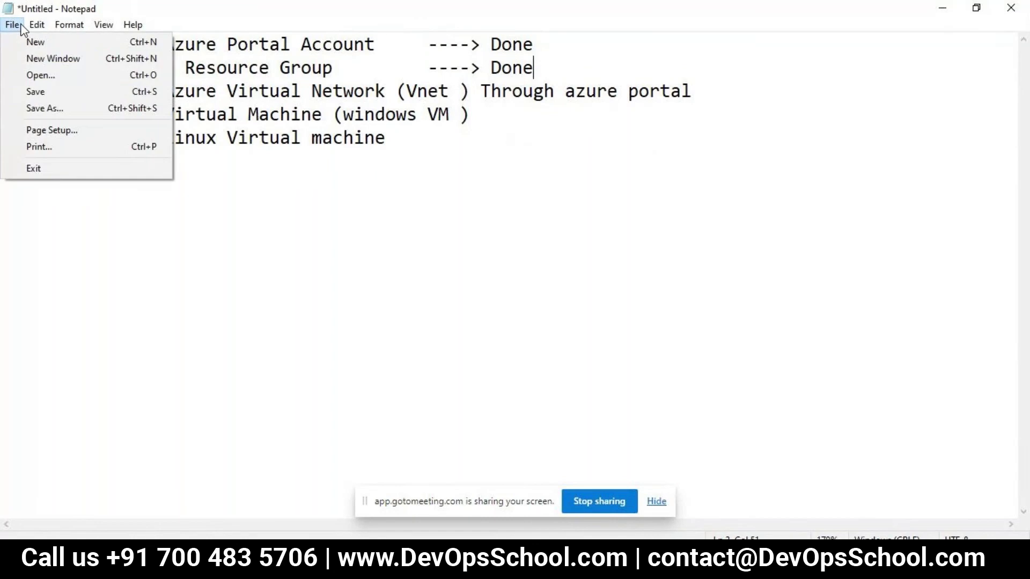
{"action": "left_click", "coordinate": [43, 108]}
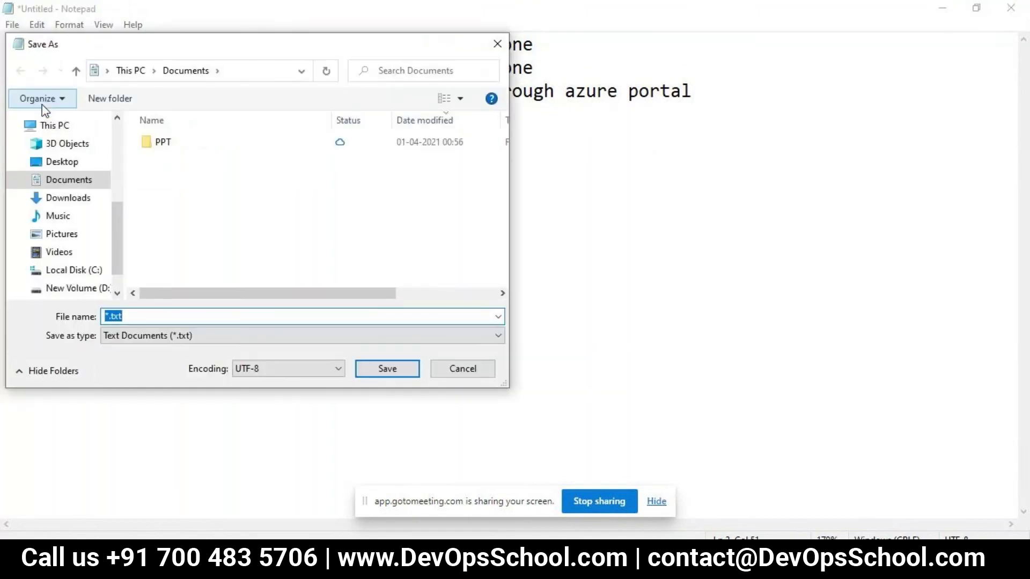
{"action": "type", "text": "Az"}
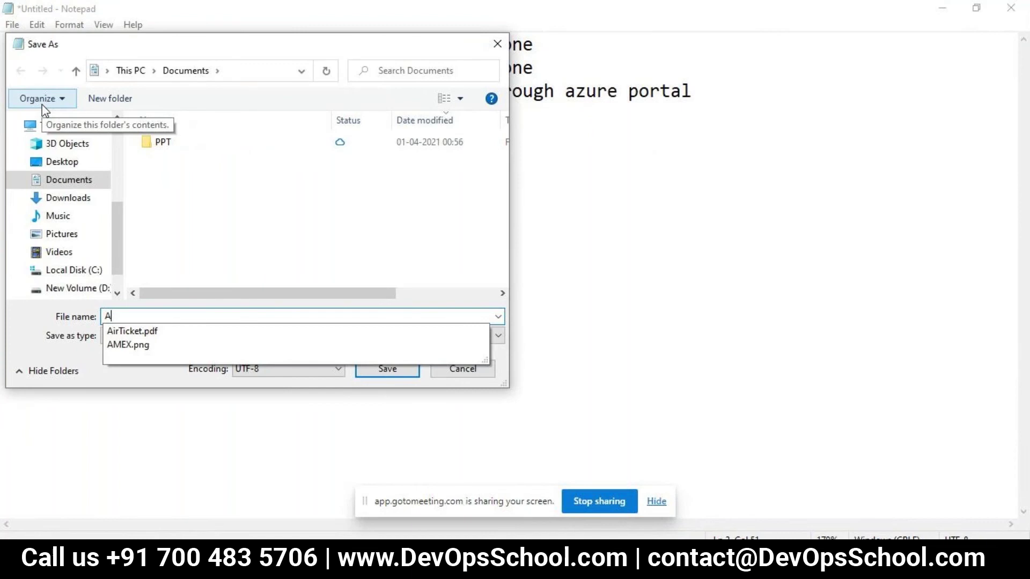
{"action": "type", "text": "ure"}
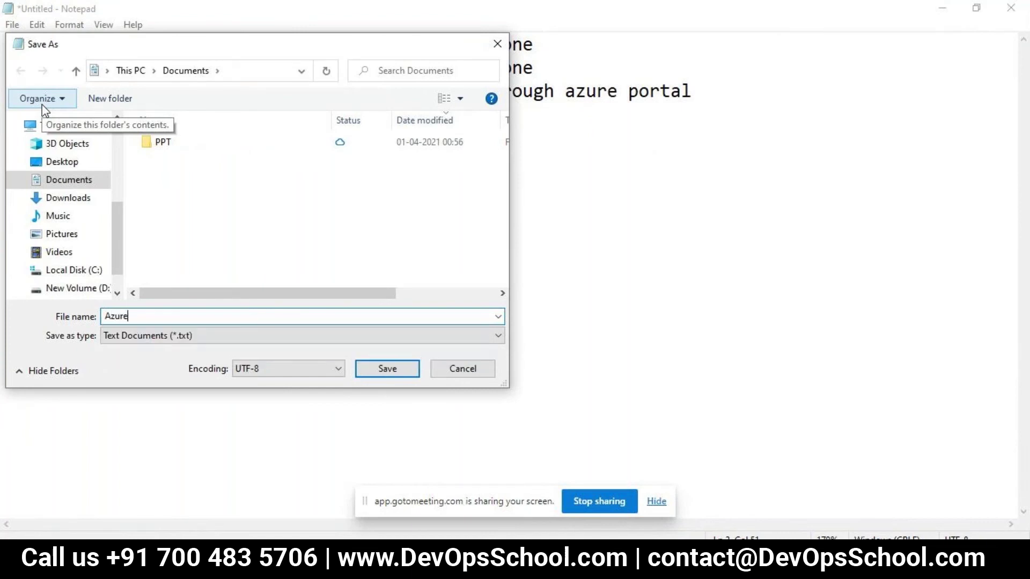
{"action": "type", "text": "_labs"}
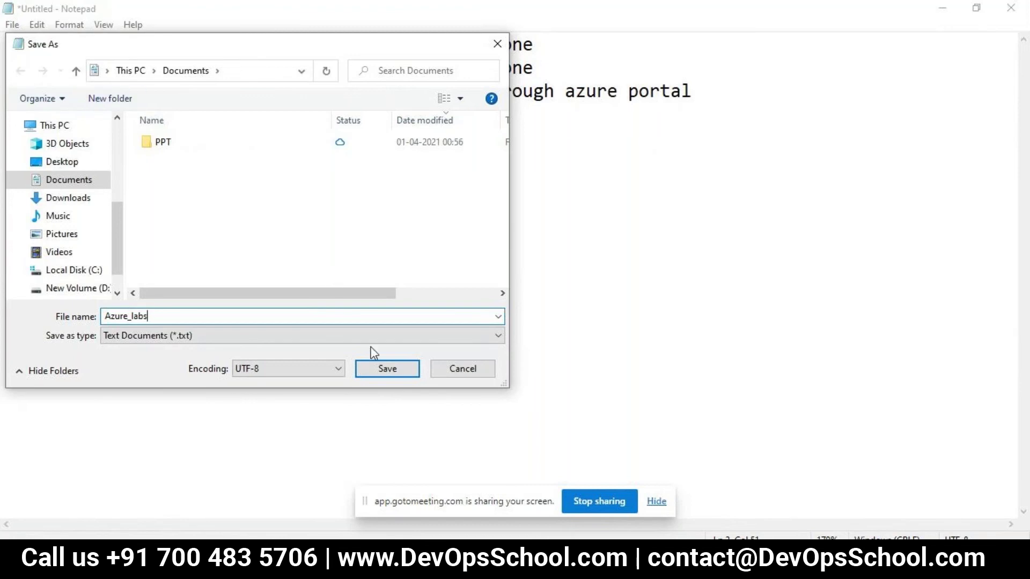
{"action": "left_click", "coordinate": [388, 376]}
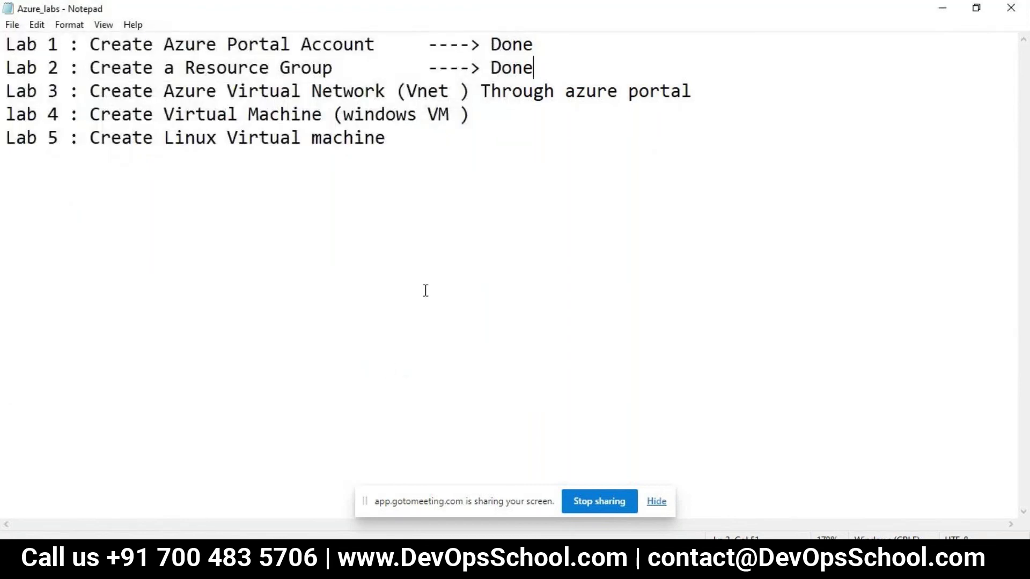
- Switch to the Azure portal in the browser, search for "resource" and open the Resource groups service
{"action": "left_click", "coordinate": [388, 568]}
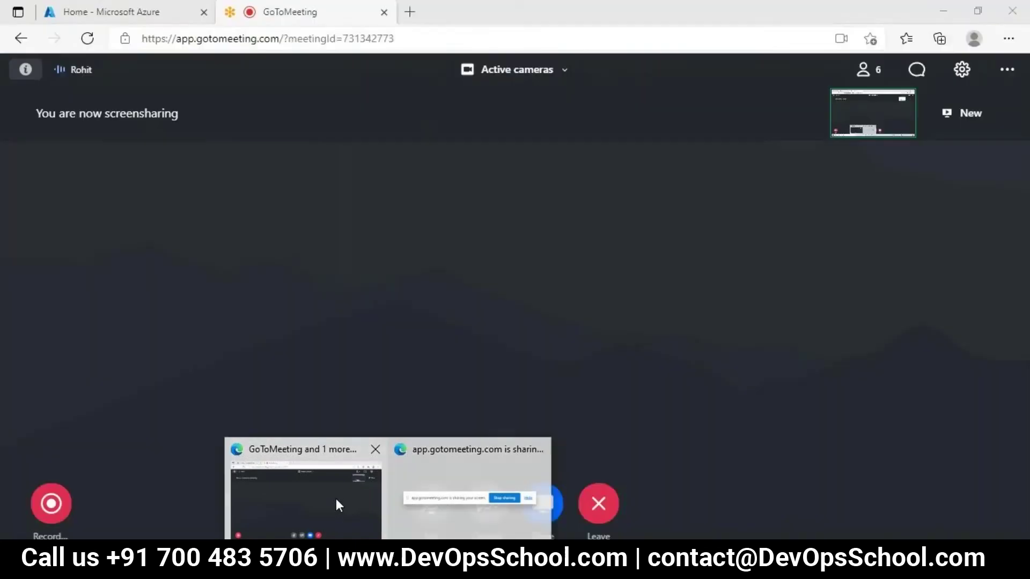
{"action": "left_click", "coordinate": [332, 494]}
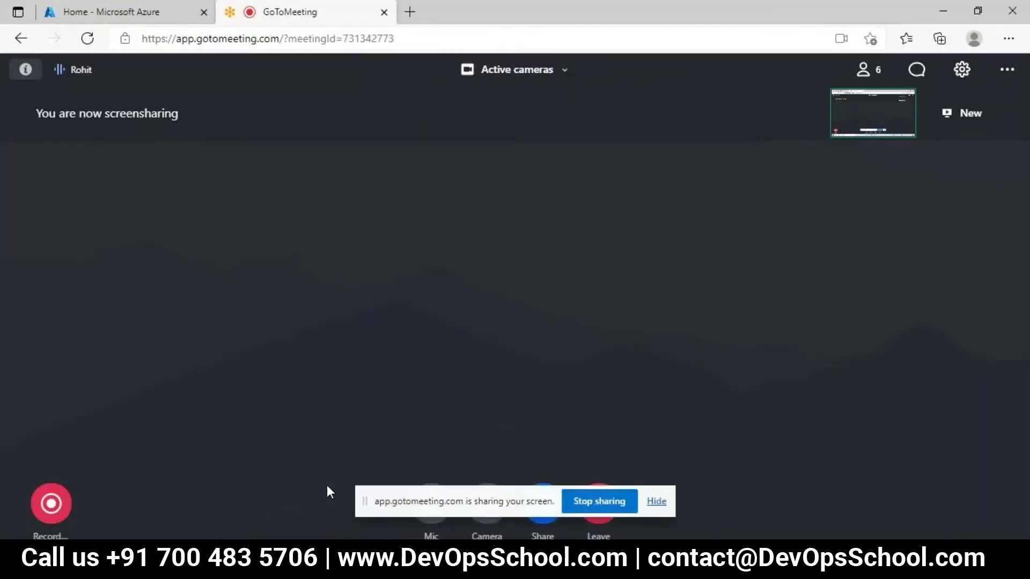
{"action": "left_click", "coordinate": [152, 10]}
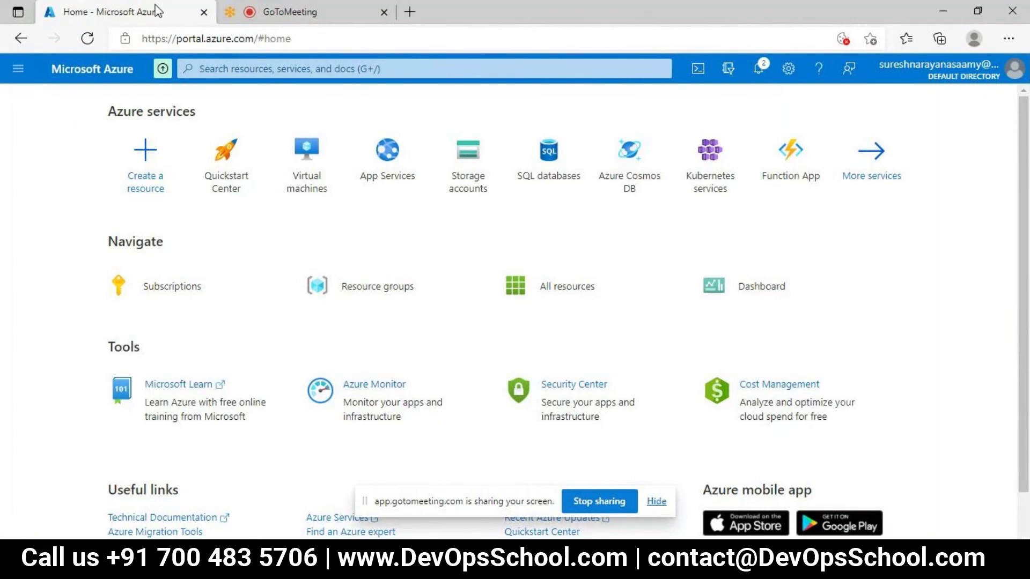
{"action": "left_click", "coordinate": [328, 65]}
{"action": "type", "text": "r"}
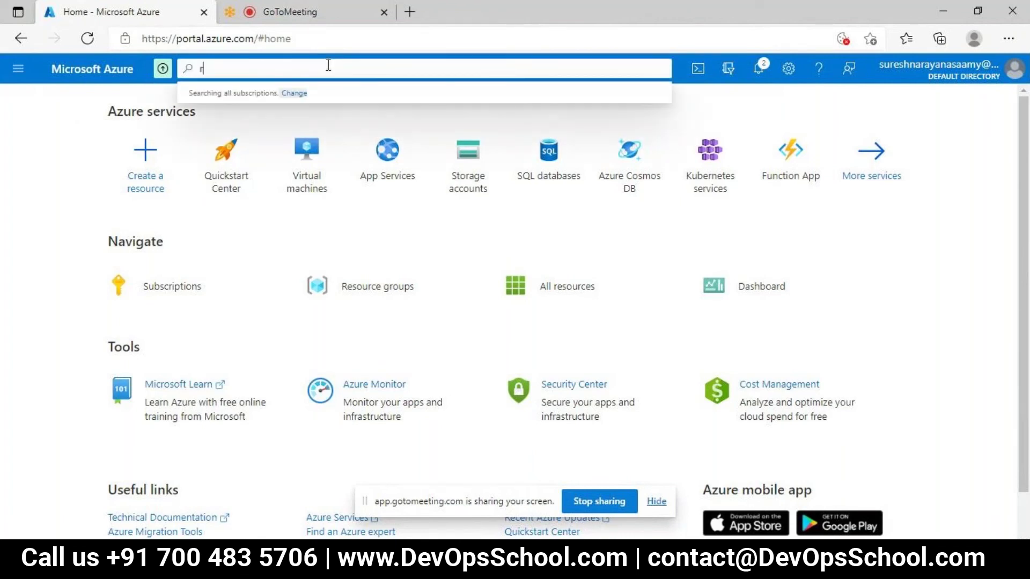
{"action": "type", "text": "esource"}
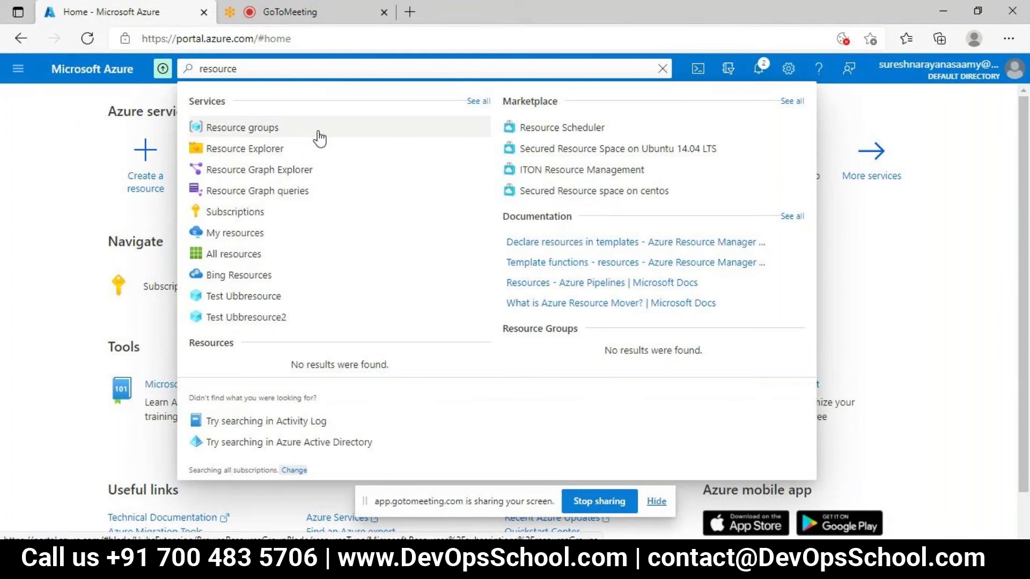
{"action": "left_click", "coordinate": [243, 127]}
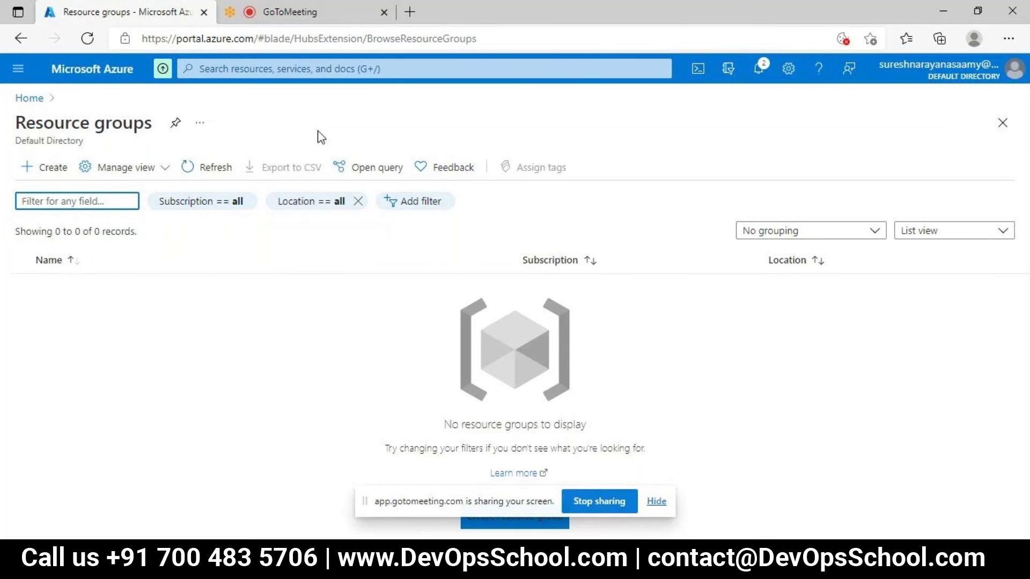
- Start creating a resource group and check the available subscriptions, keeping Free Trial
{"action": "left_click", "coordinate": [66, 170]}
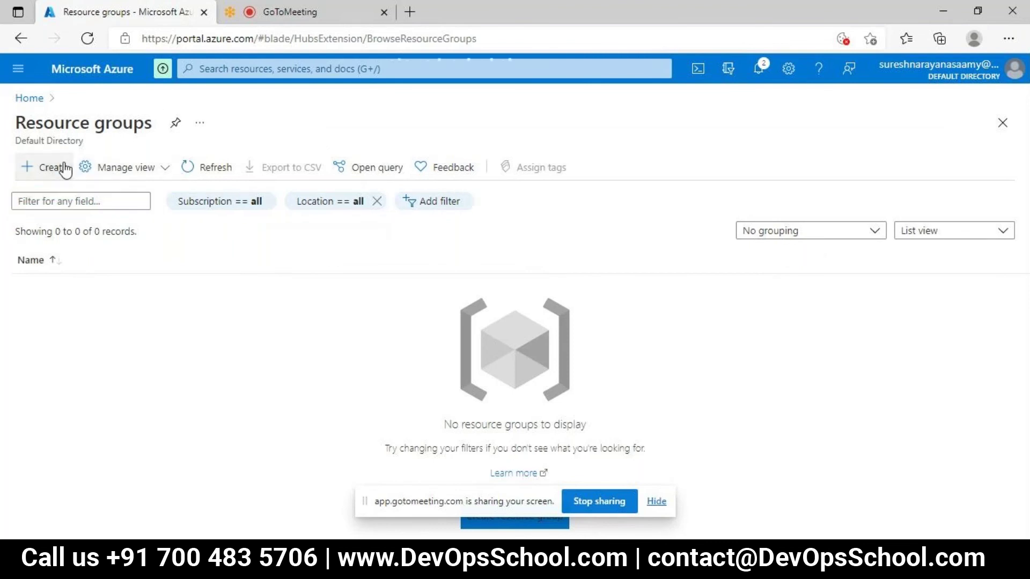
{"action": "left_click", "coordinate": [65, 170]}
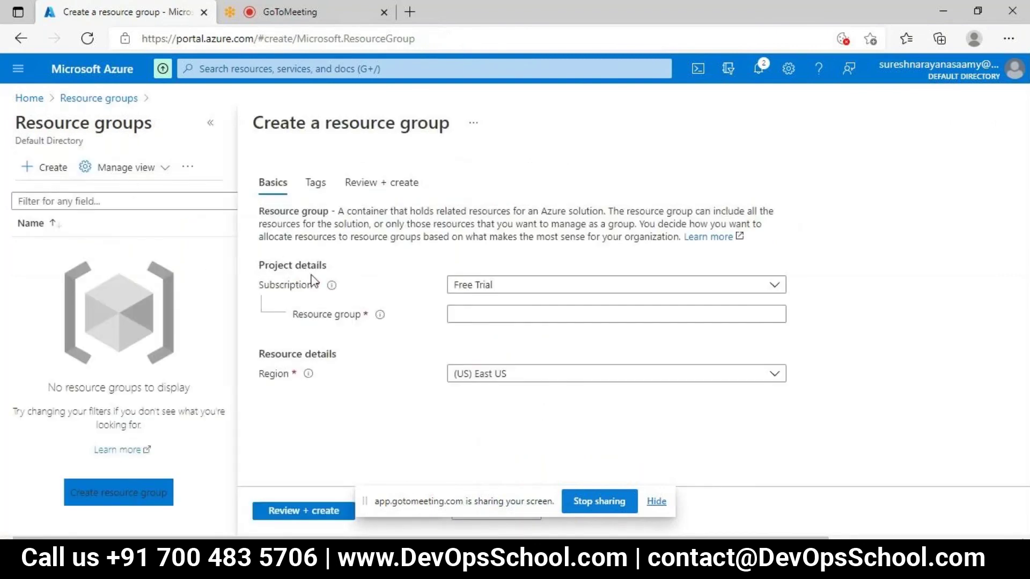
{"action": "left_click", "coordinate": [475, 289]}
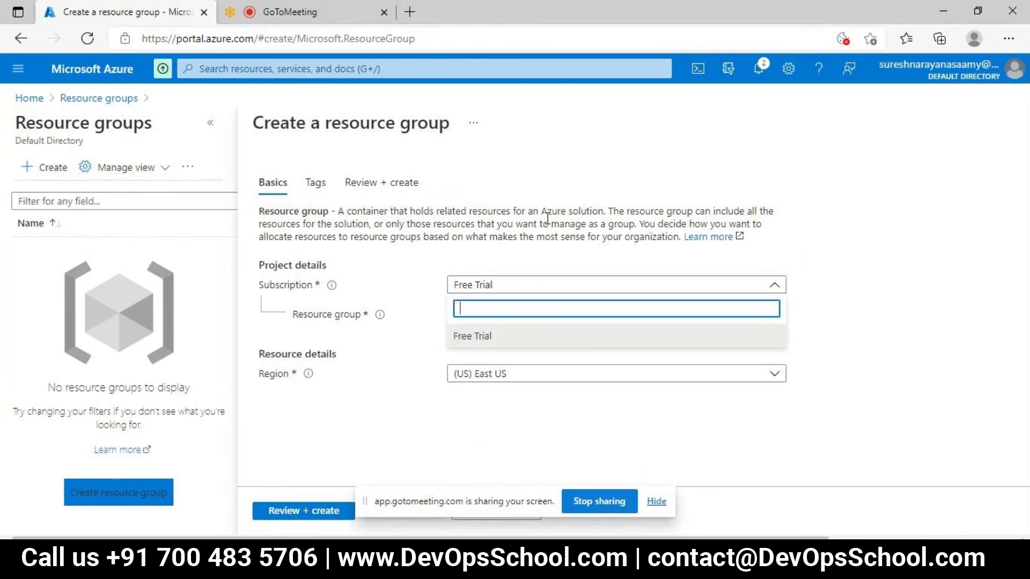
{"action": "left_click", "coordinate": [525, 261]}
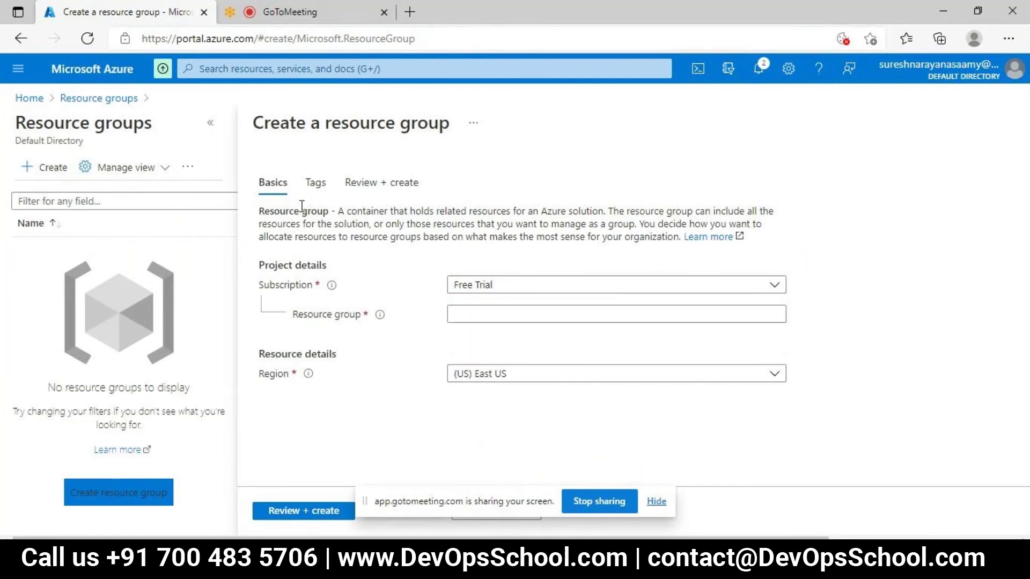
- Name the new resource group RG_DEV_TEST01
{"action": "left_click", "coordinate": [484, 316]}
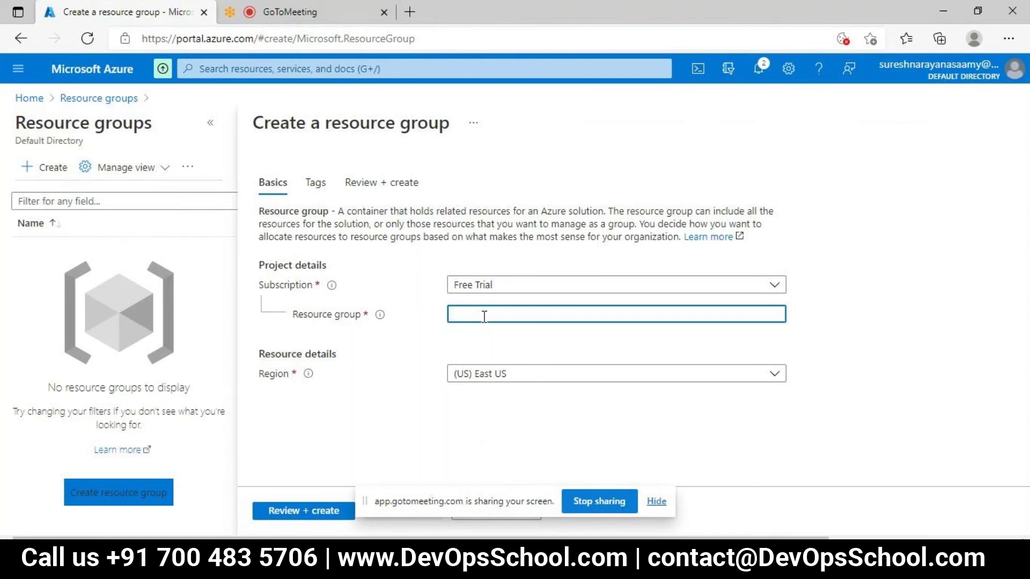
{"action": "type", "text": "RGTest01"}
{"action": "key", "text": "BackSpace"}
{"action": "key", "text": "BackSpace"}
{"action": "key", "text": "BackSpace"}
{"action": "key", "text": "BackSpace"}
{"action": "key", "text": "BackSpace"}
{"action": "key", "text": "BackSpace"}
{"action": "type", "text": "_DEV"}
{"action": "key", "text": "BackSpace"}
{"action": "type", "text": "_TEST01"}
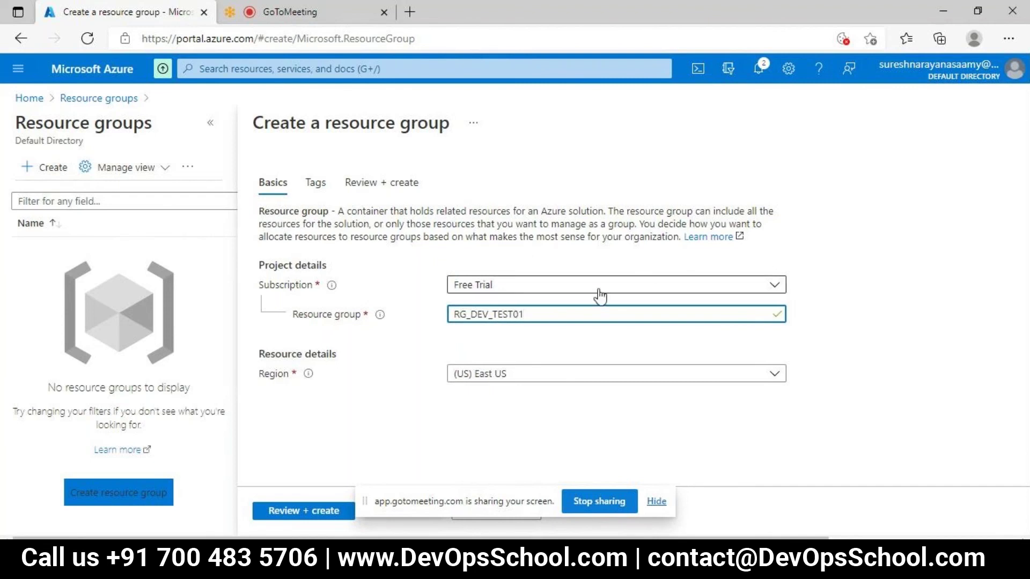
{"action": "left_click", "coordinate": [493, 316]}
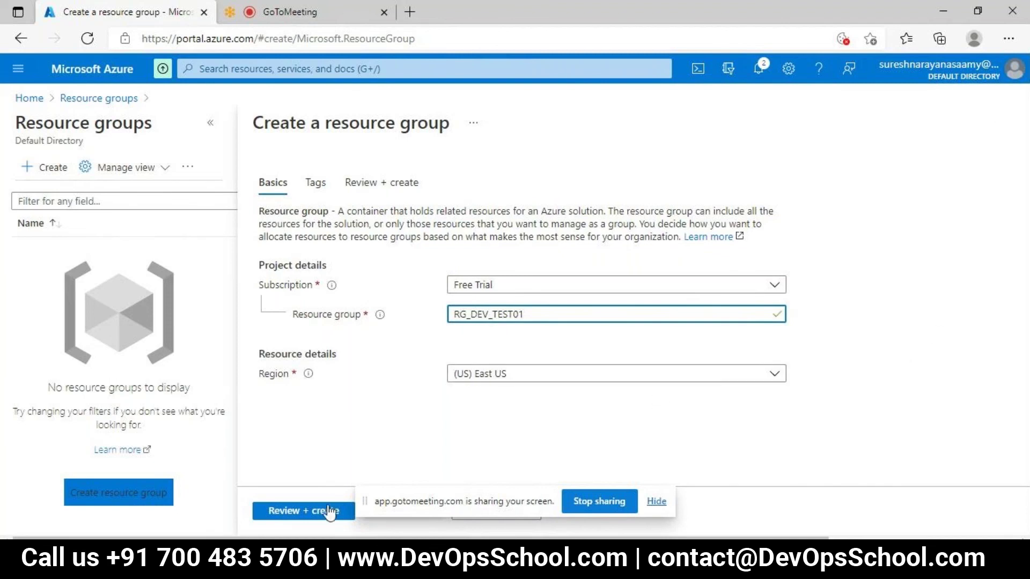
- Hide the screen-sharing bar, review the resource group's settings including its region, and create the group
{"action": "left_click", "coordinate": [656, 502]}
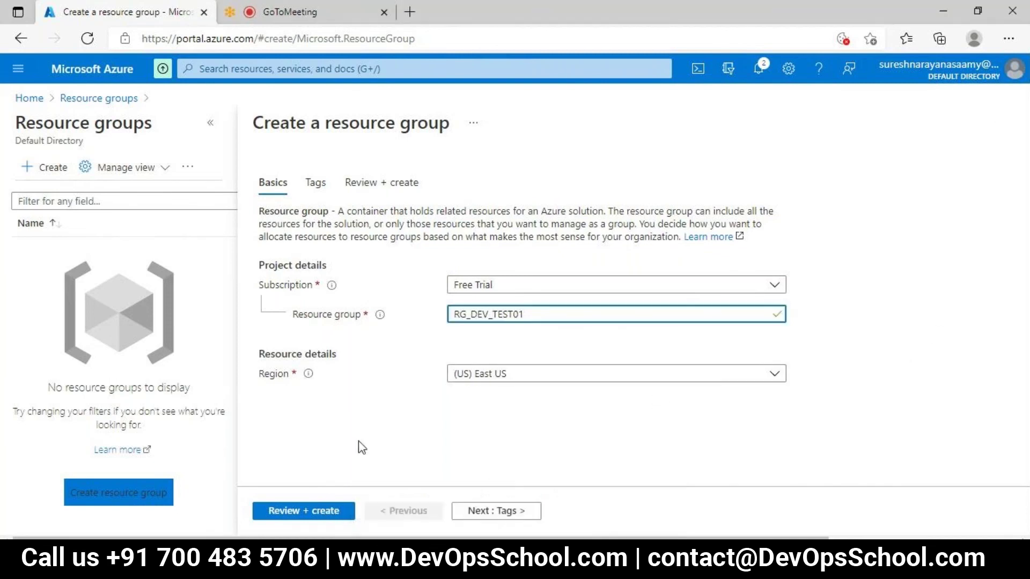
{"action": "left_click", "coordinate": [312, 517]}
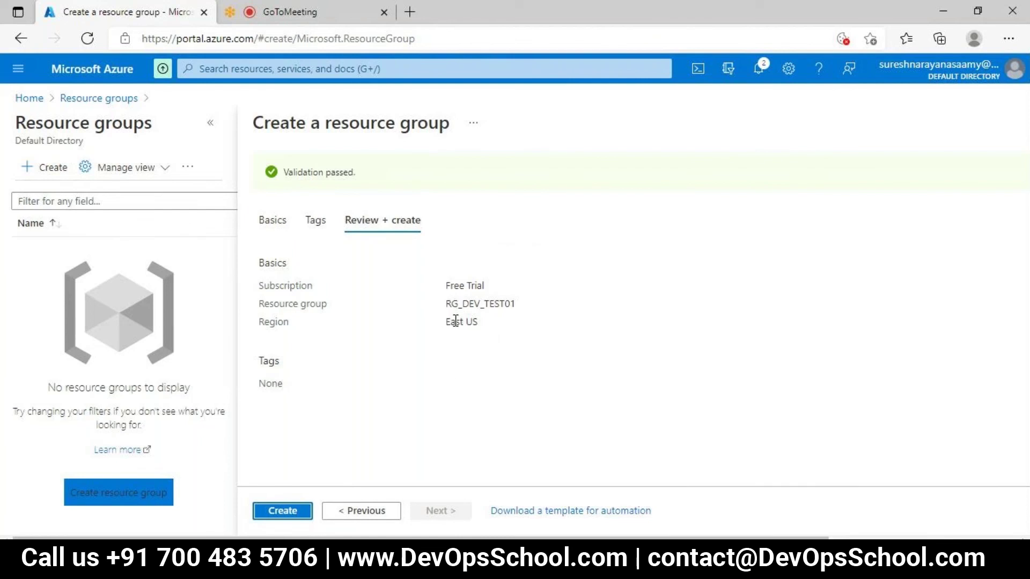
{"action": "left_click_drag", "start_coordinate": [445, 325], "coordinate": [476, 323]}
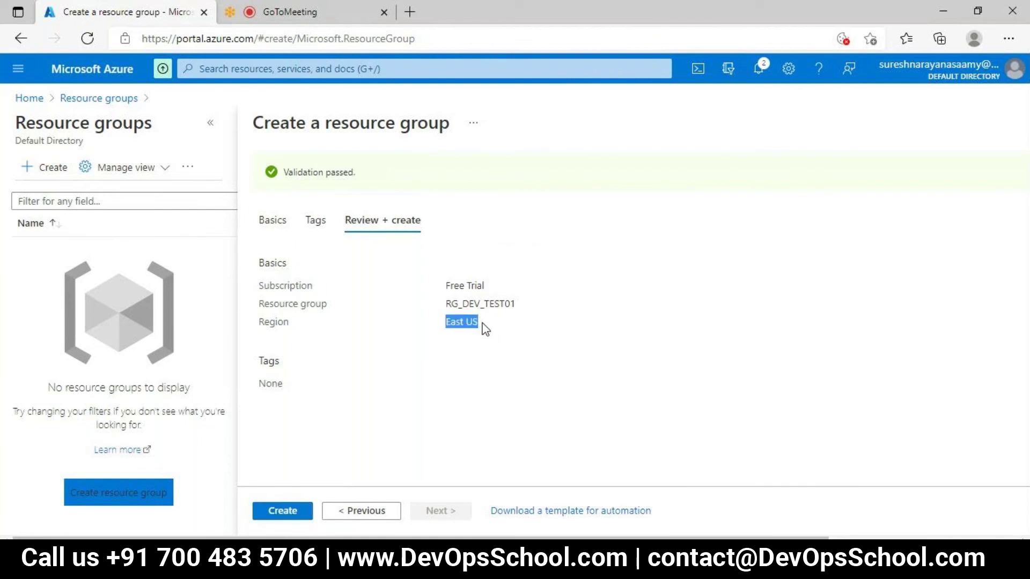
{"action": "left_click", "coordinate": [394, 433]}
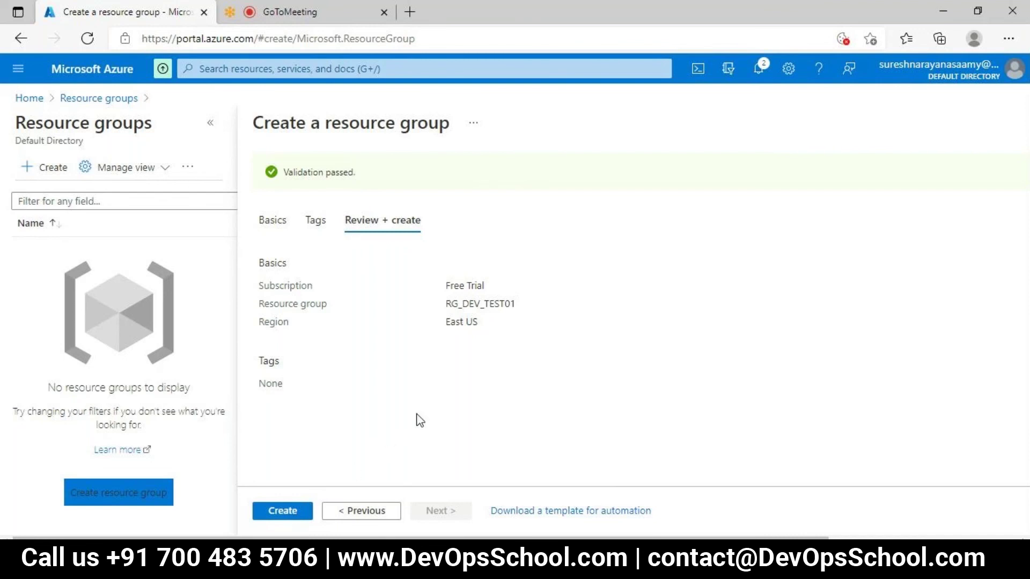
{"action": "left_click", "coordinate": [285, 513]}
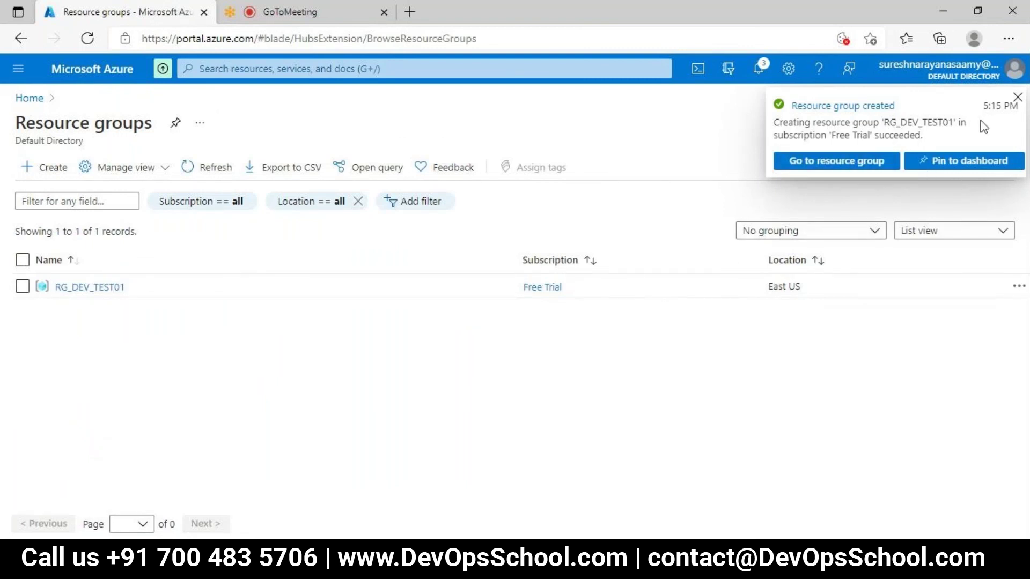
- Dismiss the creation pop-up and examine the portal's notifications for the new resource group
{"action": "left_click", "coordinate": [1017, 97]}
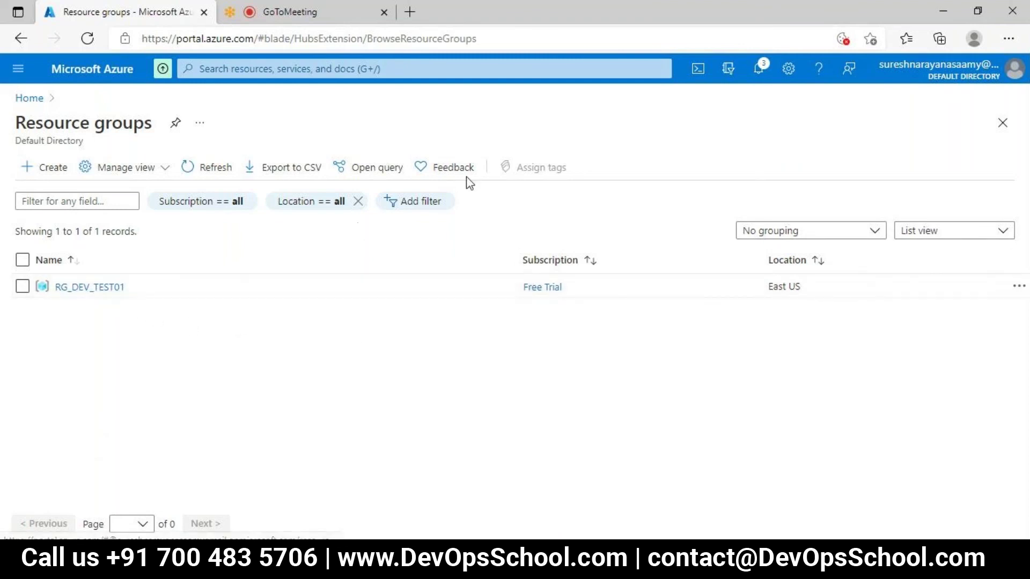
{"action": "left_click", "coordinate": [763, 68]}
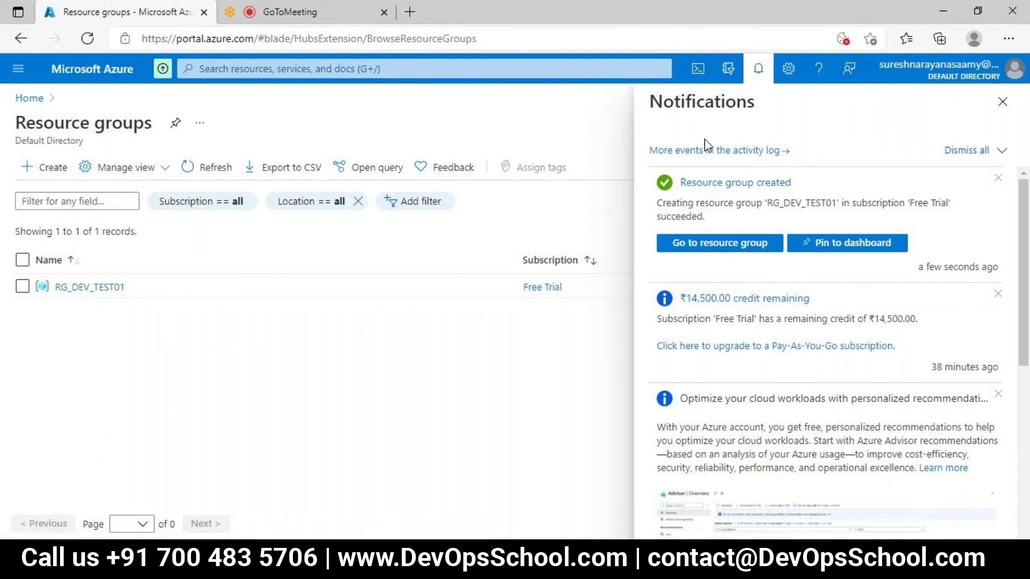
{"action": "left_click", "coordinate": [1003, 107]}
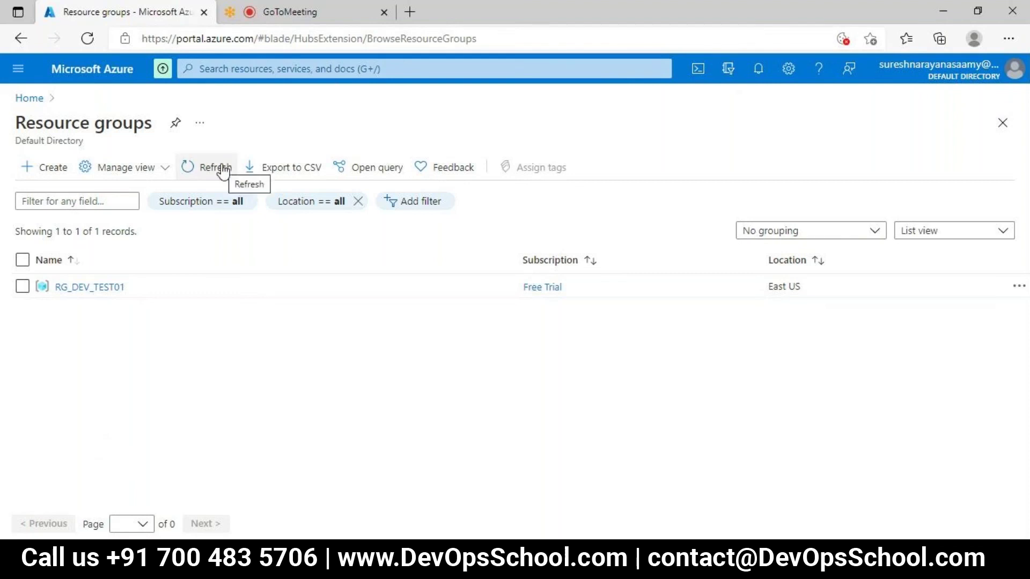
- Create a second resource group named RG_TEST02 under the Free Trial subscription in the East US region
{"action": "left_click", "coordinate": [65, 169]}
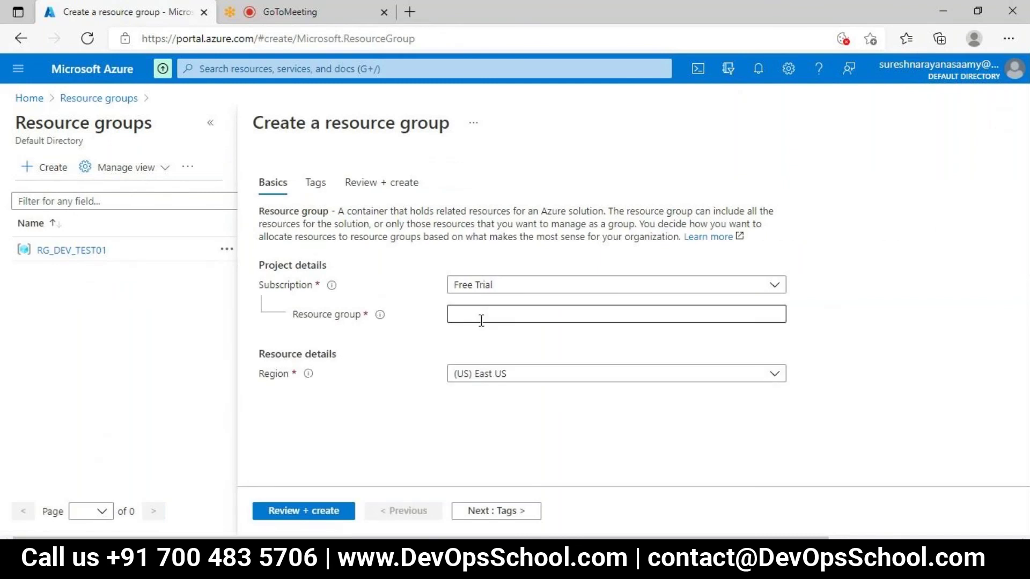
{"action": "left_click", "coordinate": [483, 316]}
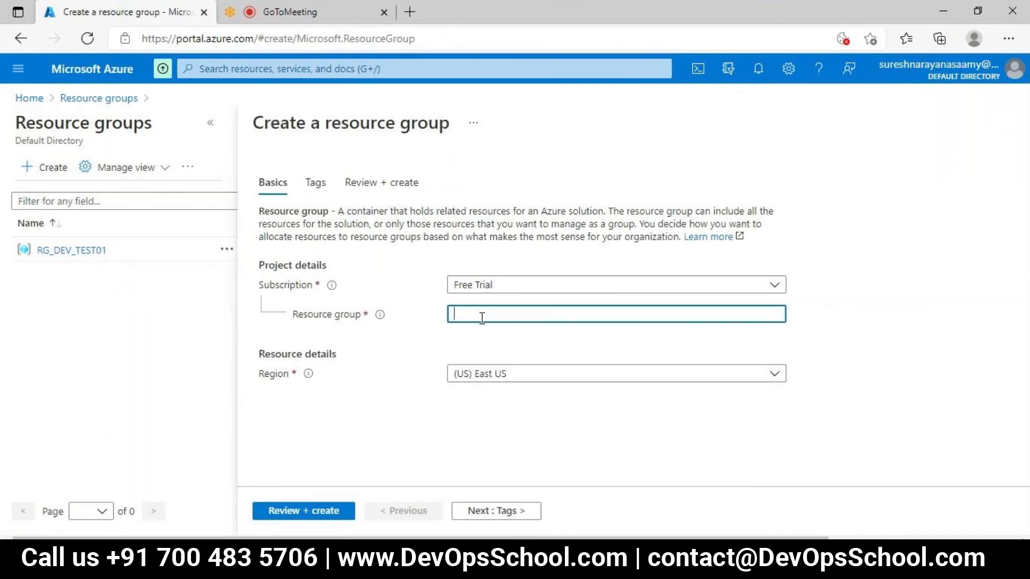
{"action": "type", "text": "RG_DEV_TEST"}
{"action": "double_click", "coordinate": [485, 315]}
{"action": "left_click", "coordinate": [485, 315]}
{"action": "left_click_drag", "start_coordinate": [487, 314], "coordinate": [471, 312]}
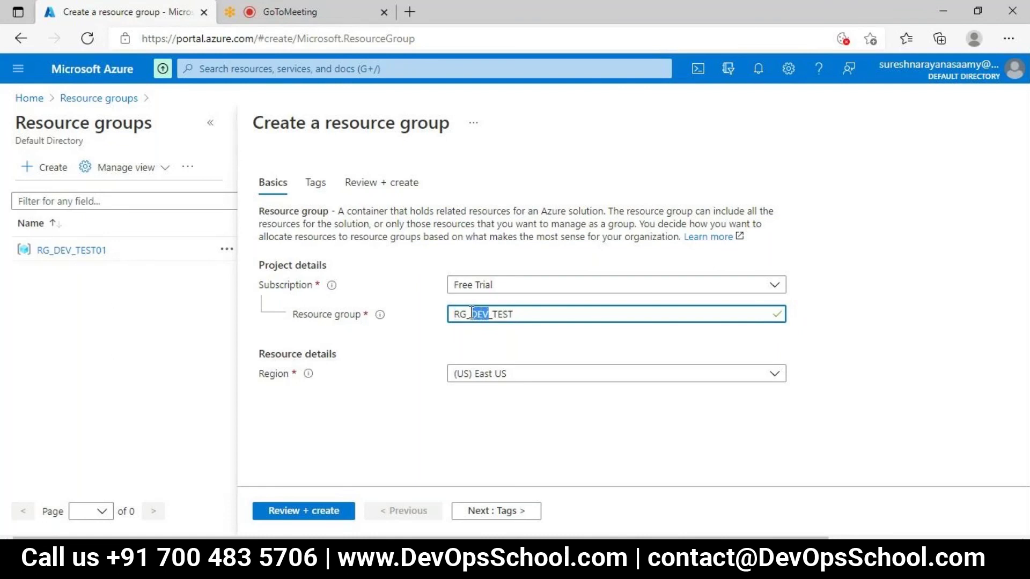
{"action": "type", "text": "Dev"}
{"action": "key", "text": "BackSpace"}
{"action": "key", "text": "BackSpace"}
{"action": "key", "text": "BackSpace"}
{"action": "type", "text": "TEST"}
{"action": "key", "text": "BackSpace"}
{"action": "key", "text": "BackSpace"}
{"action": "key", "text": "BackSpace"}
{"action": "key", "text": "BackSpace"}
{"action": "key", "text": "BackSpace"}
{"action": "type", "text": "02"}
{"action": "left_click", "coordinate": [309, 512]}
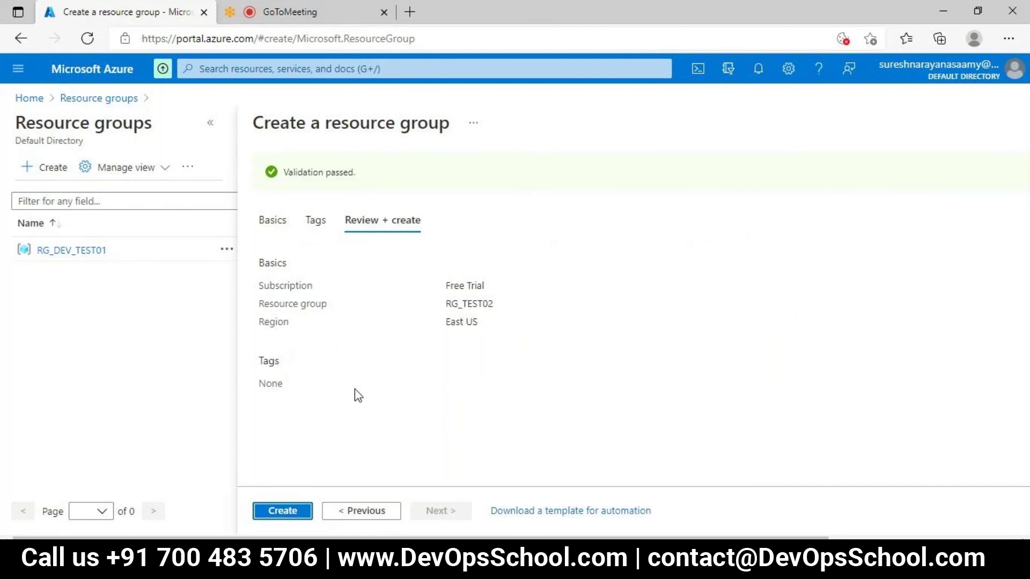
{"action": "left_click", "coordinate": [285, 514]}
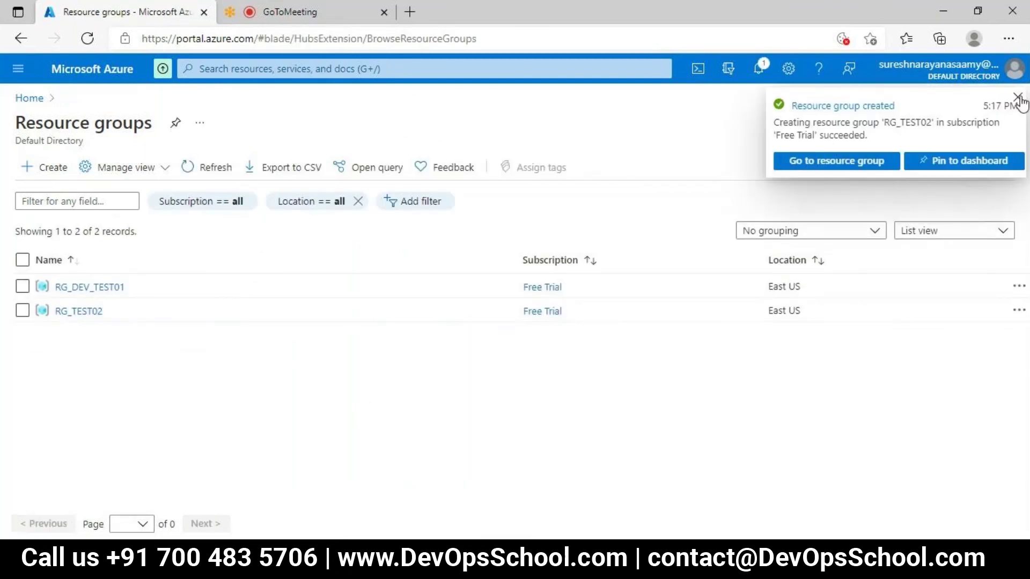
- Dismiss the creation pop-up, start a third resource group under the Free Trial subscription and enter RG_TEST03 as its name
{"action": "left_click", "coordinate": [1018, 98]}
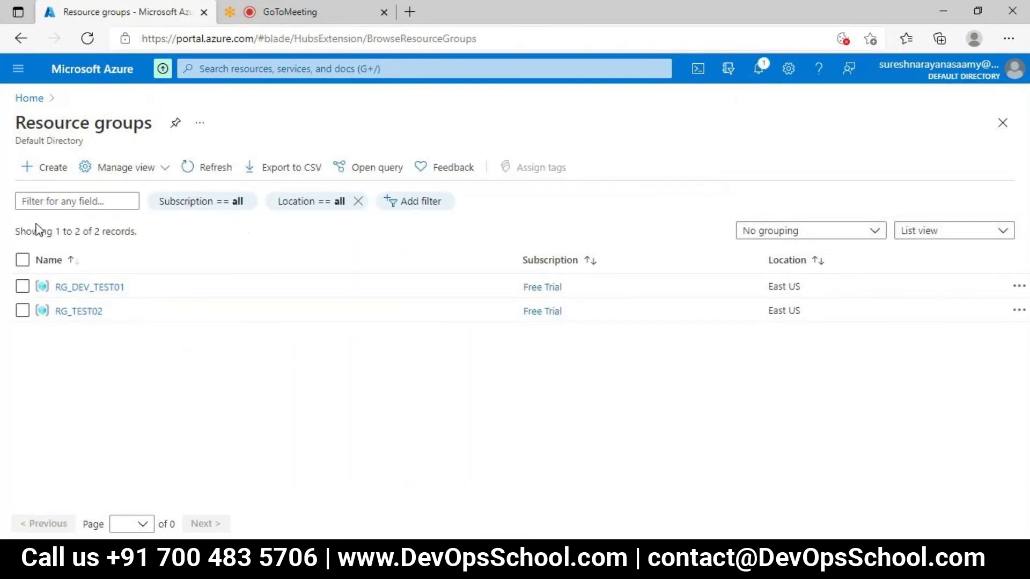
{"action": "left_click", "coordinate": [45, 171]}
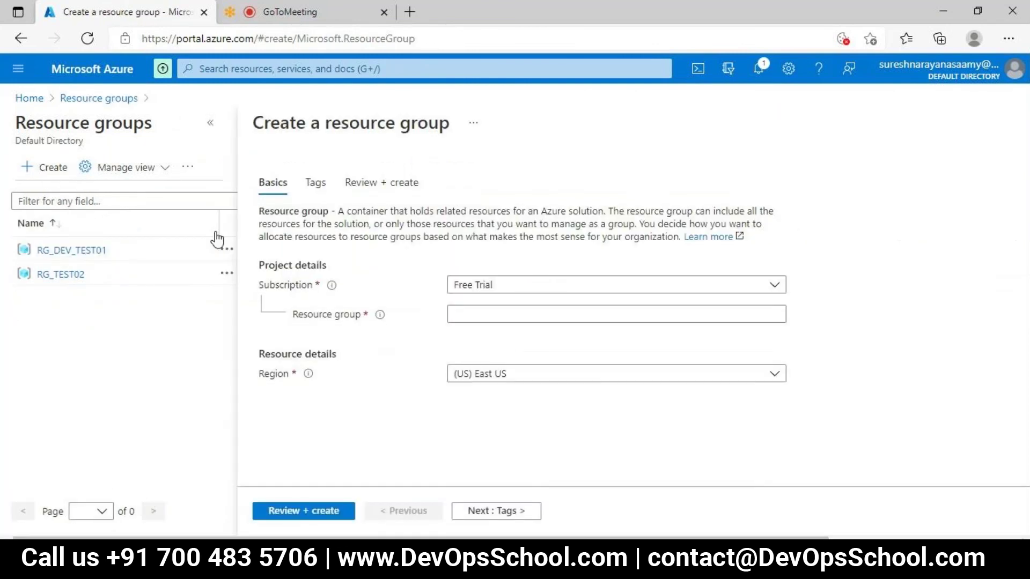
{"action": "left_click", "coordinate": [486, 311]}
{"action": "type", "text": "R"}
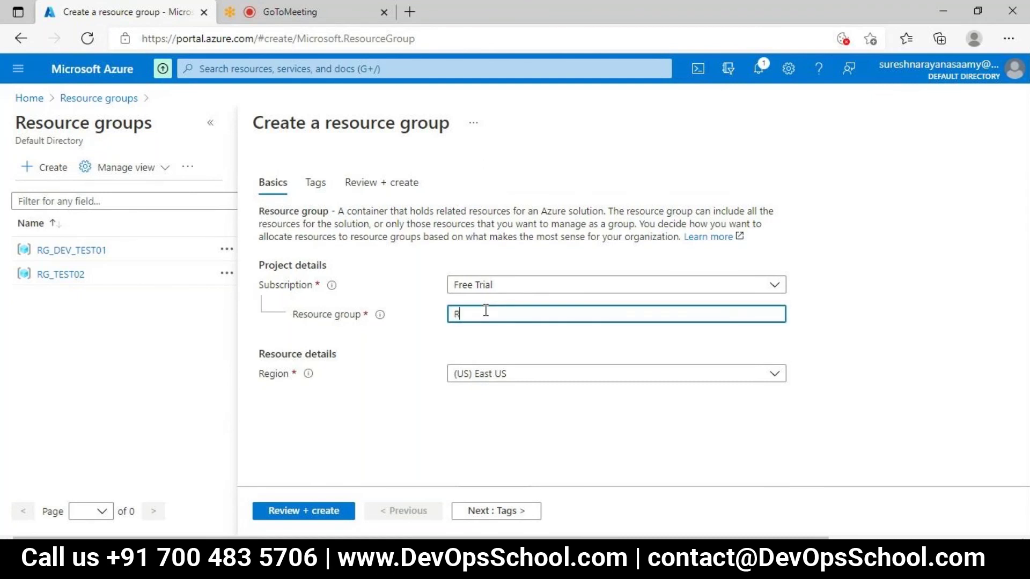
{"action": "type", "text": "G_Test0"}
{"action": "key", "text": "BackSpace"}
{"action": "key", "text": "BackSpace"}
{"action": "key", "text": "BackSpace"}
{"action": "key", "text": "BackSpace"}
{"action": "type", "text": "EST"}
{"action": "type", "text": "03"}
- Change the new resource group's name to RG_PRD03
{"action": "left_click_drag", "start_coordinate": [486, 317], "coordinate": [474, 317]}
{"action": "type", "text": "PRD"}
{"action": "left_click", "coordinate": [539, 404]}
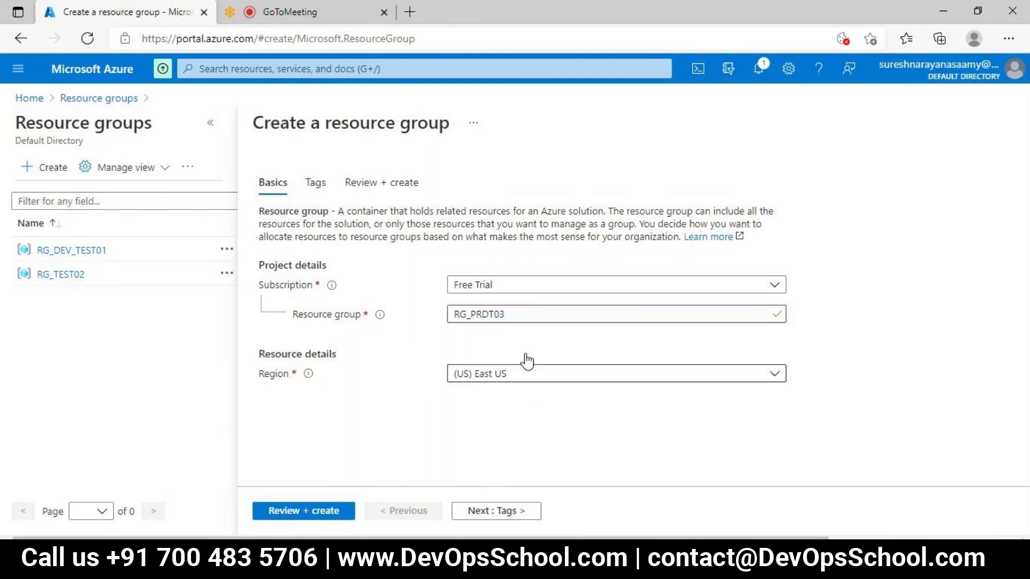
{"action": "left_click", "coordinate": [489, 312]}
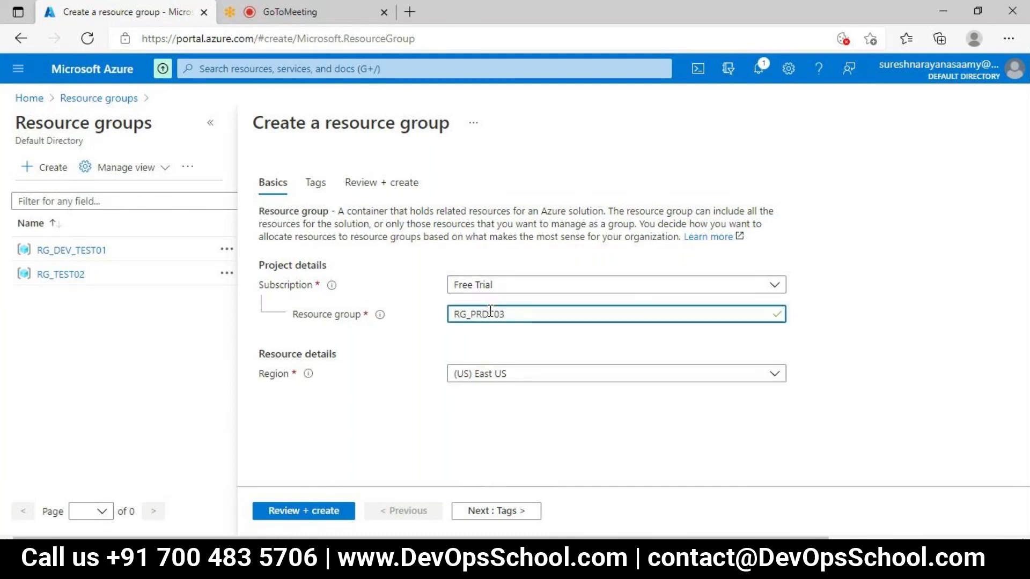
{"action": "key", "text": "BackSpace"}
{"action": "left_click", "coordinate": [545, 440]}
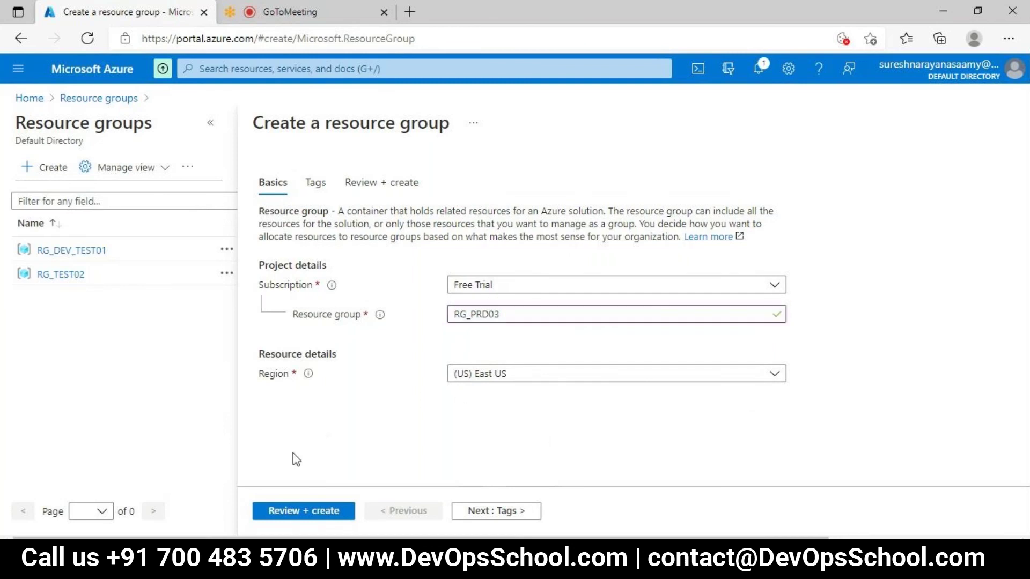
- Review and create the RG_PRD03 resource group in East US, and dismiss the creation pop-up
{"action": "left_click", "coordinate": [294, 514]}
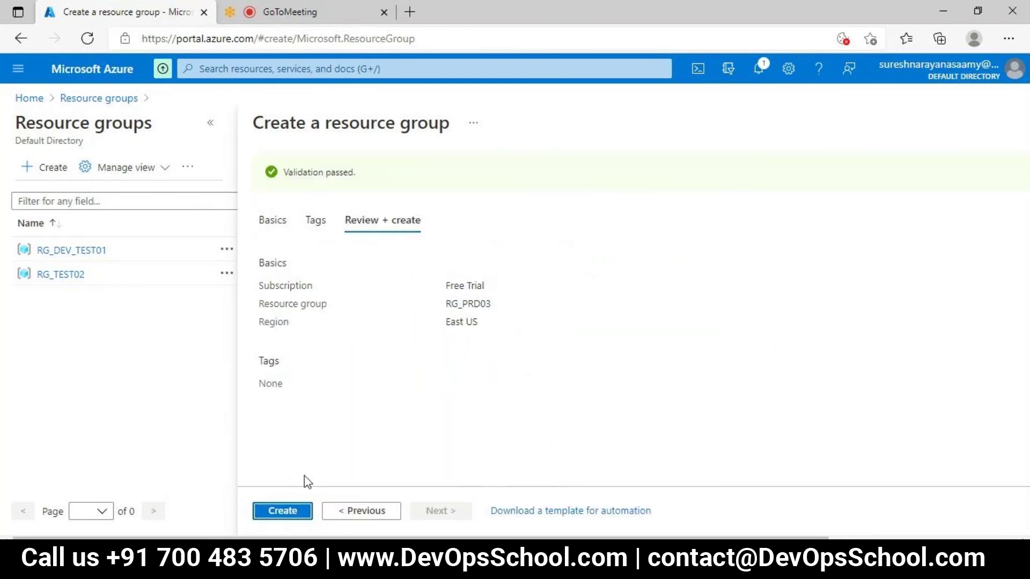
{"action": "left_click", "coordinate": [297, 512]}
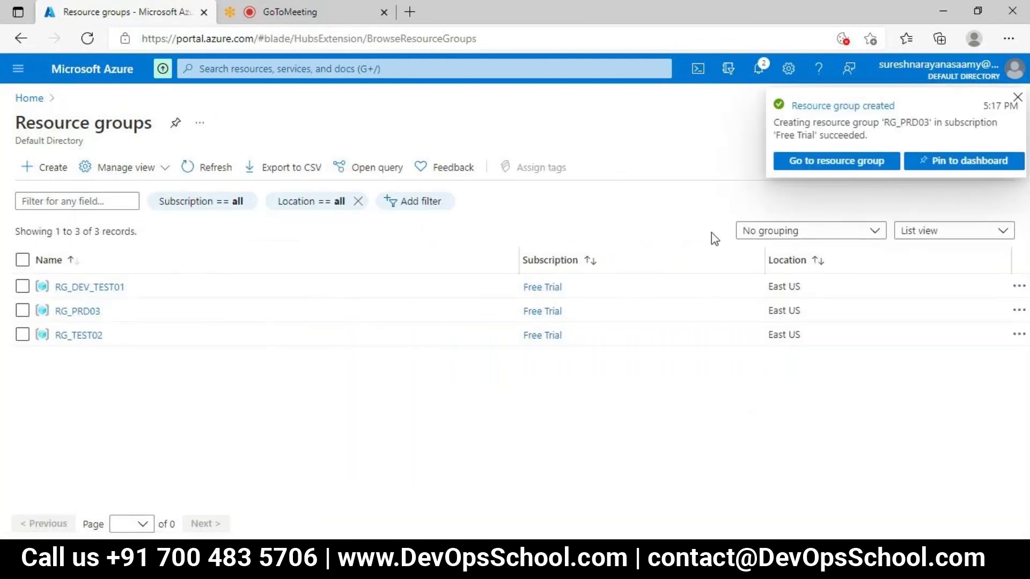
{"action": "left_click", "coordinate": [1018, 99]}
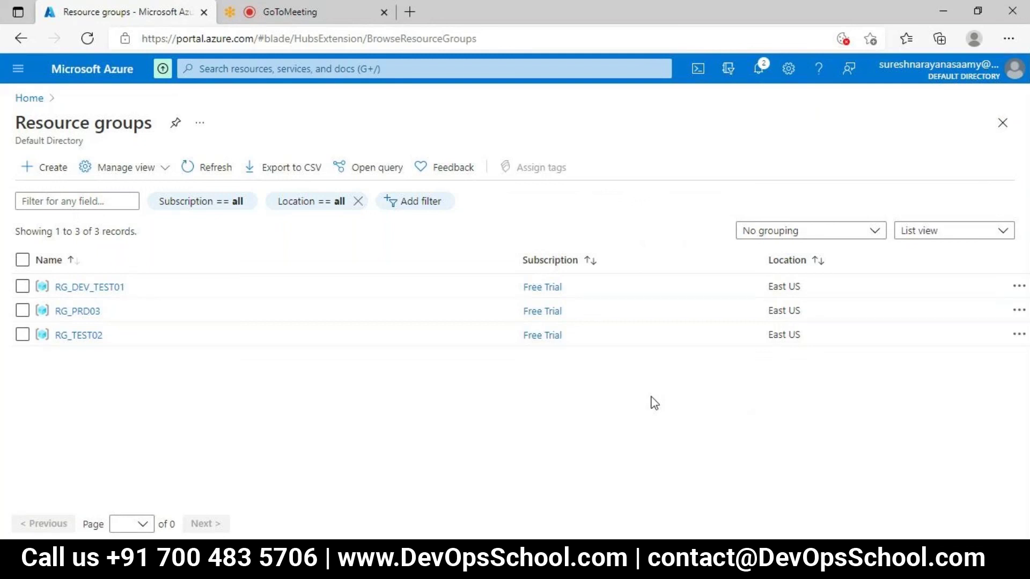
- Reverse the name sorting of the resource group list and try to narrow its Name, Subscription and Location columns
{"action": "left_click", "coordinate": [119, 169]}
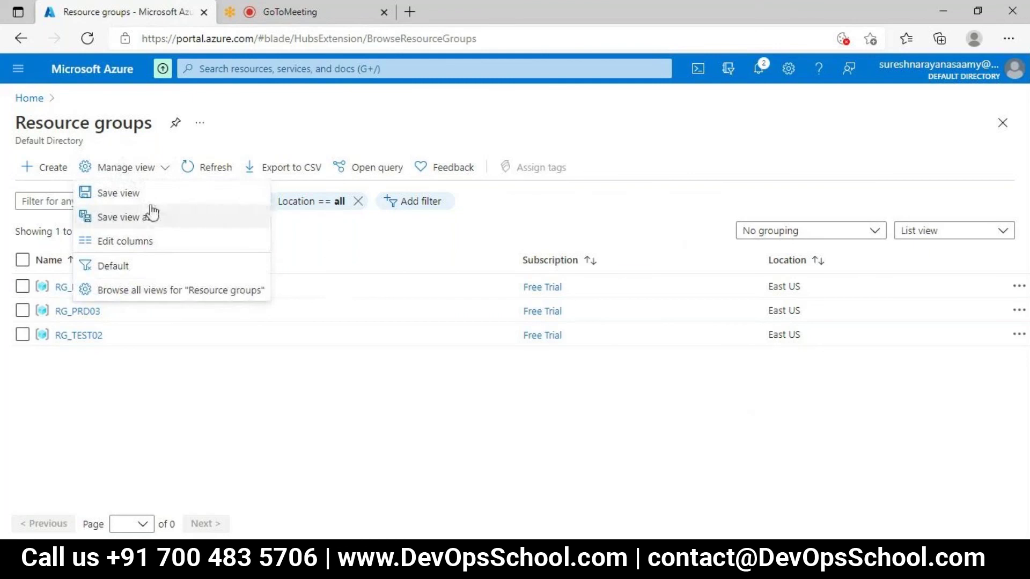
{"action": "left_click", "coordinate": [325, 264]}
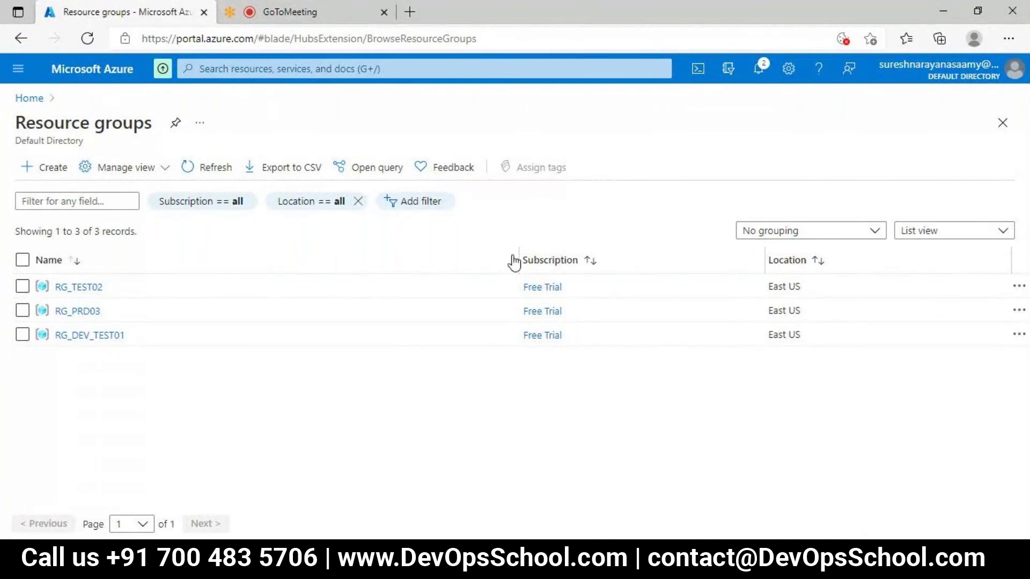
{"action": "left_click_drag", "start_coordinate": [518, 256], "coordinate": [190, 260]}
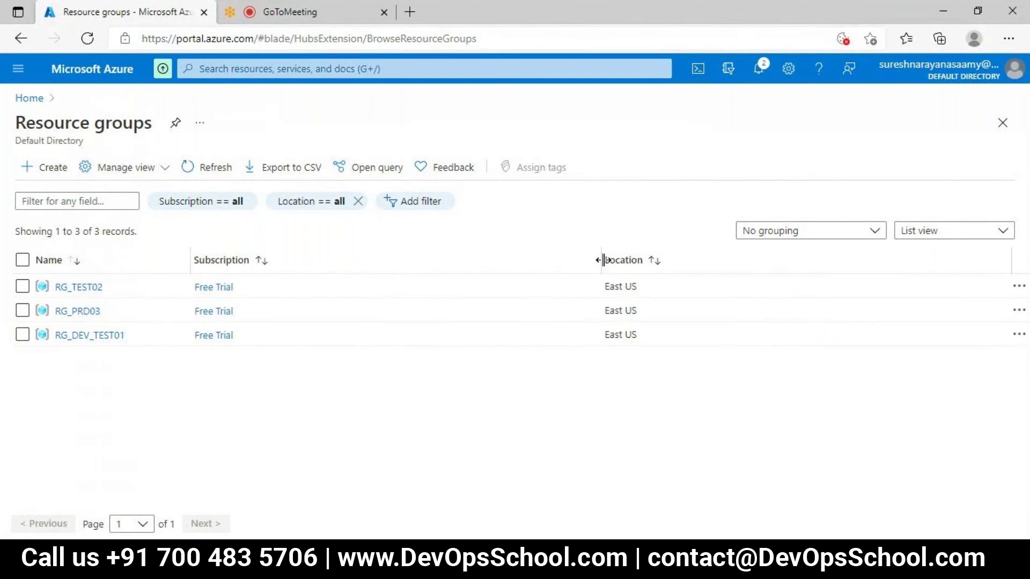
{"action": "left_click_drag", "start_coordinate": [596, 259], "coordinate": [332, 263]}
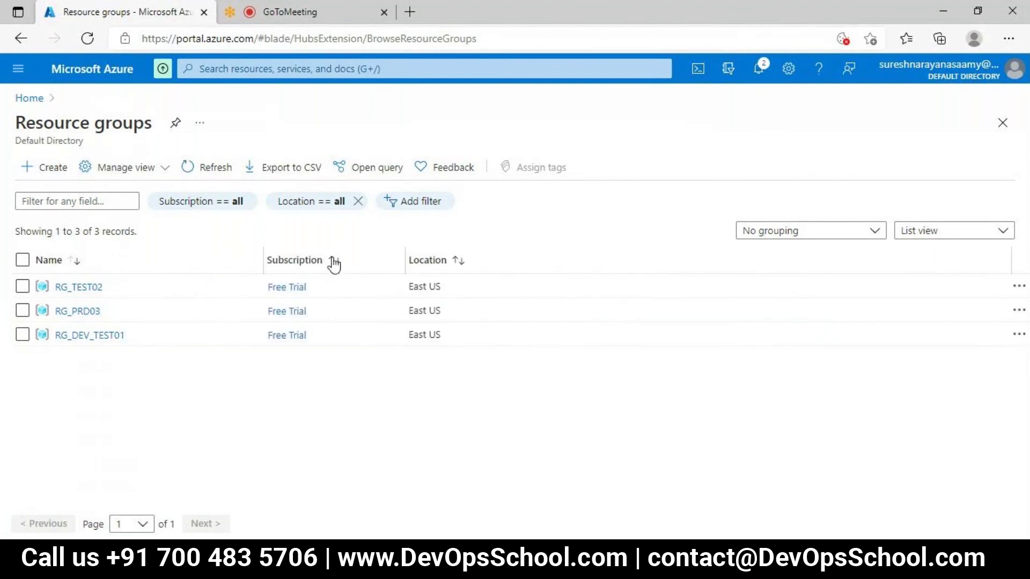
{"action": "left_click_drag", "start_coordinate": [1011, 261], "coordinate": [600, 264]}
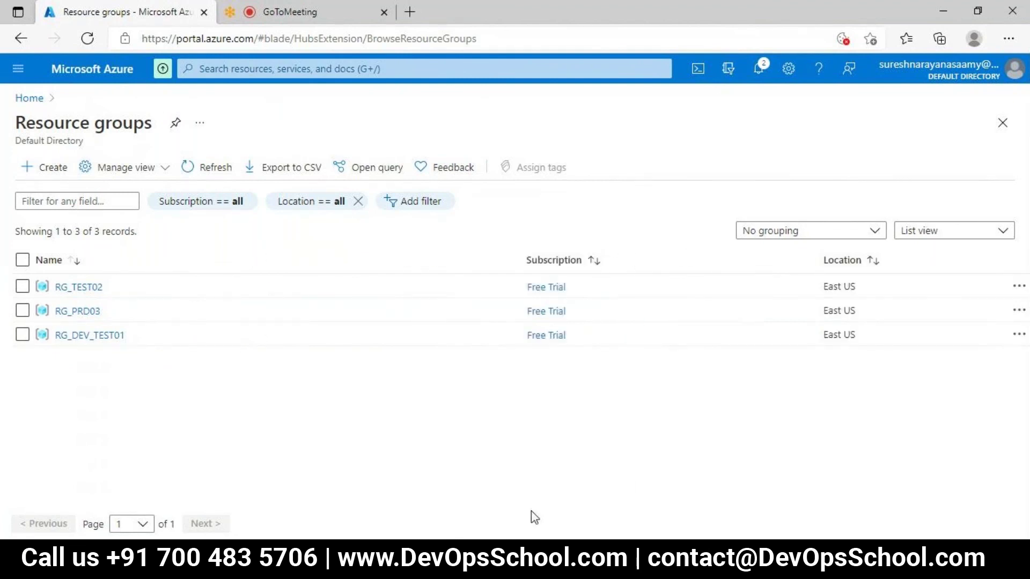
{"action": "left_click_drag", "start_coordinate": [520, 260], "coordinate": [163, 275]}
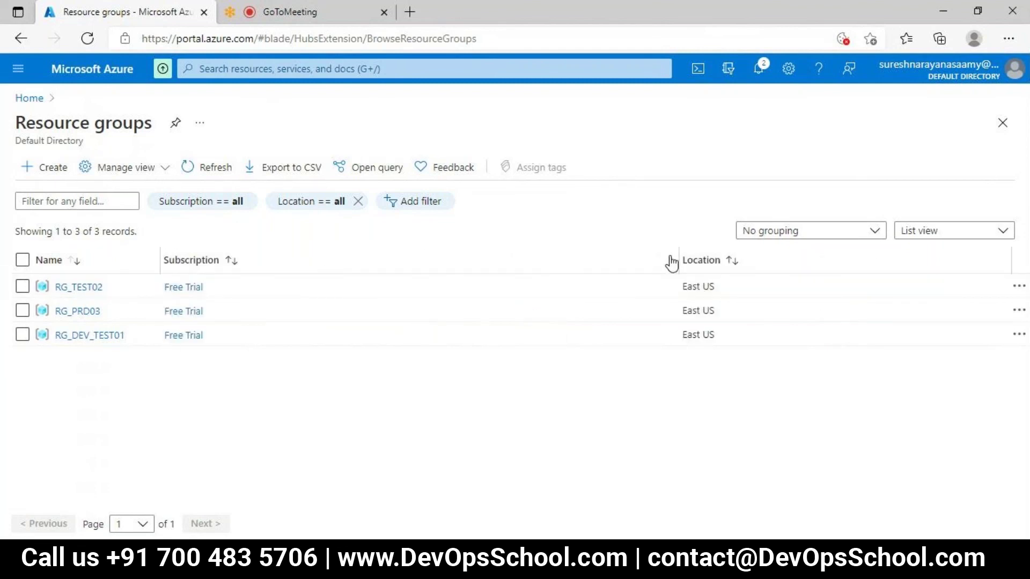
{"action": "left_click_drag", "start_coordinate": [678, 260], "coordinate": [339, 274]}
{"action": "left_click_drag", "start_coordinate": [1007, 265], "coordinate": [571, 285]}
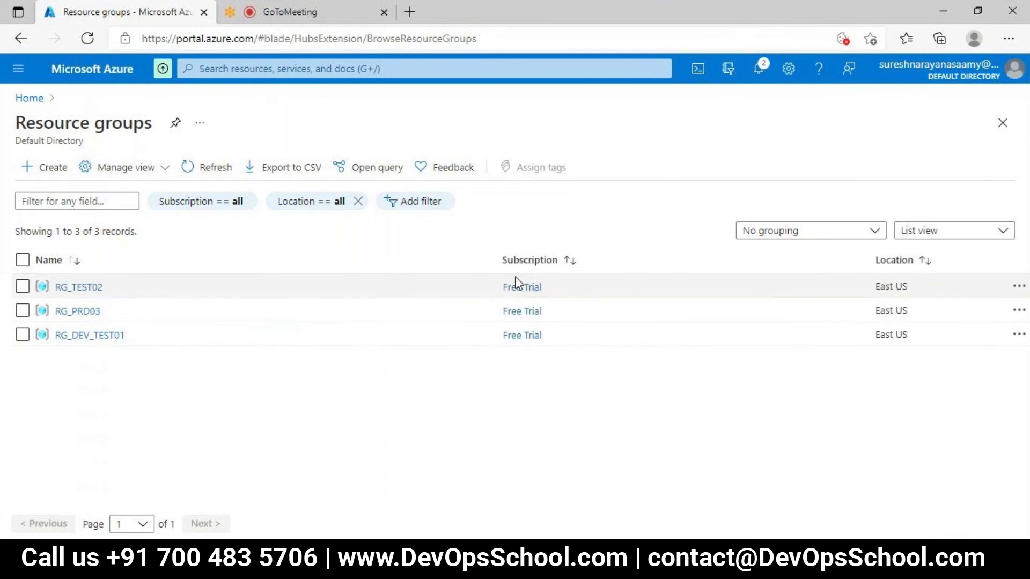
{"action": "left_click_drag", "start_coordinate": [496, 263], "coordinate": [199, 259]}
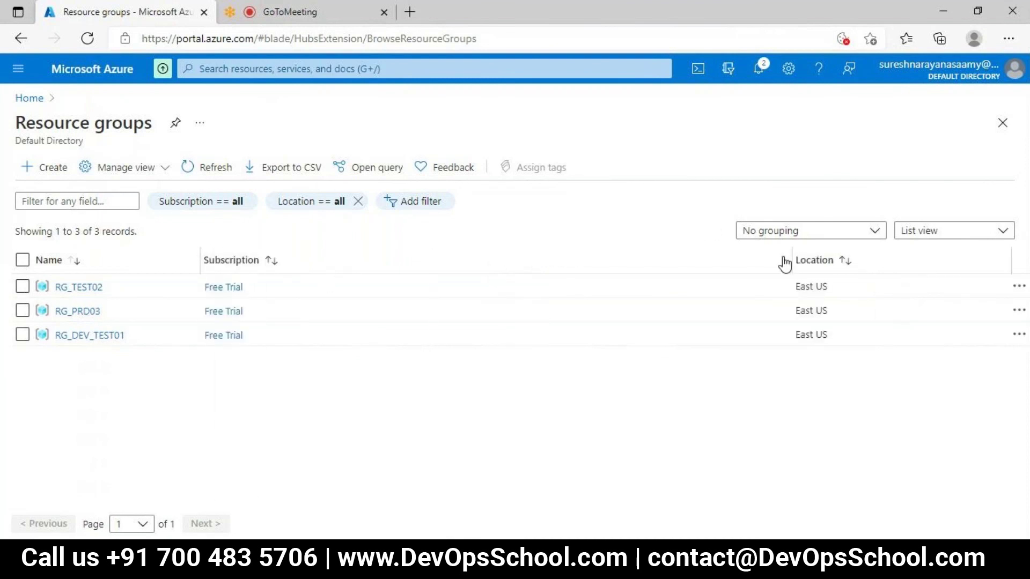
{"action": "left_click_drag", "start_coordinate": [791, 261], "coordinate": [308, 239]}
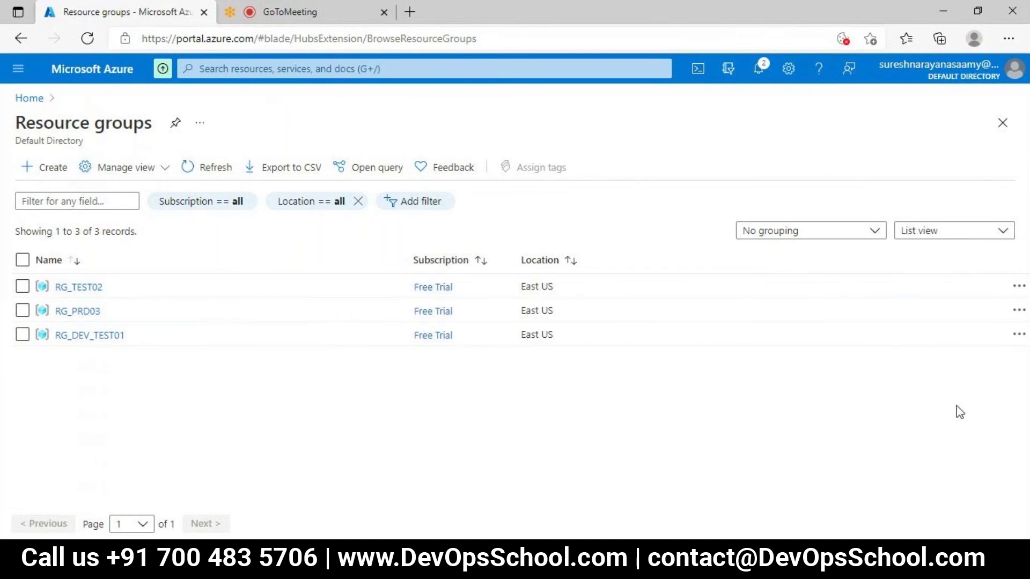
- Reset the resource groups list to the Default view
{"action": "left_click", "coordinate": [171, 176]}
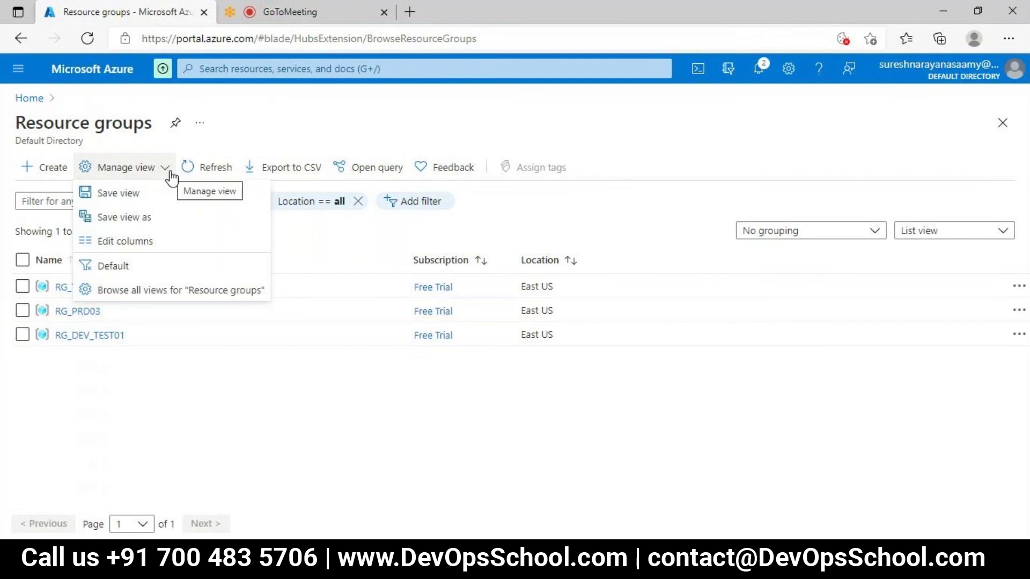
{"action": "left_click", "coordinate": [130, 278]}
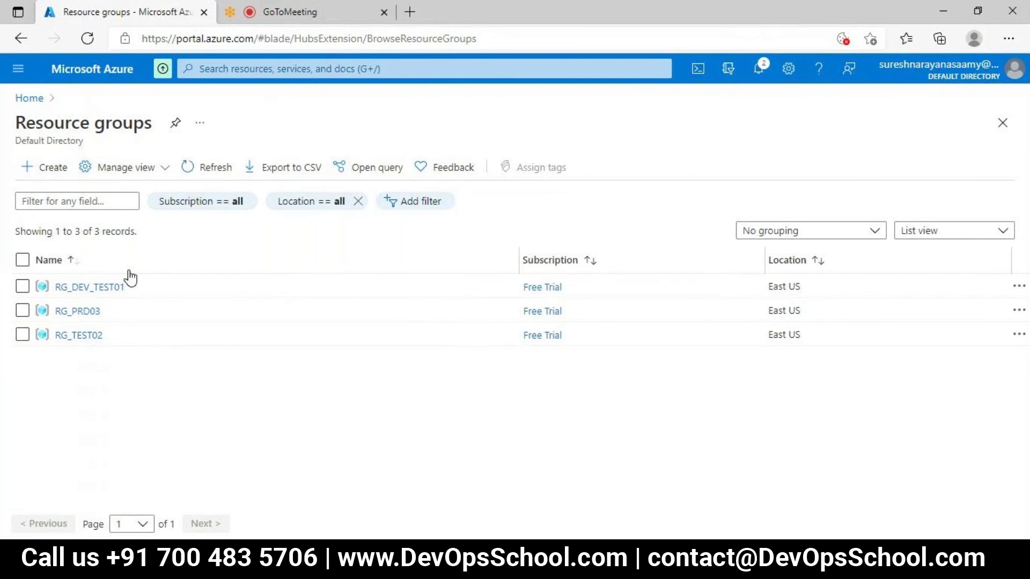
{"action": "left_click", "coordinate": [160, 172]}
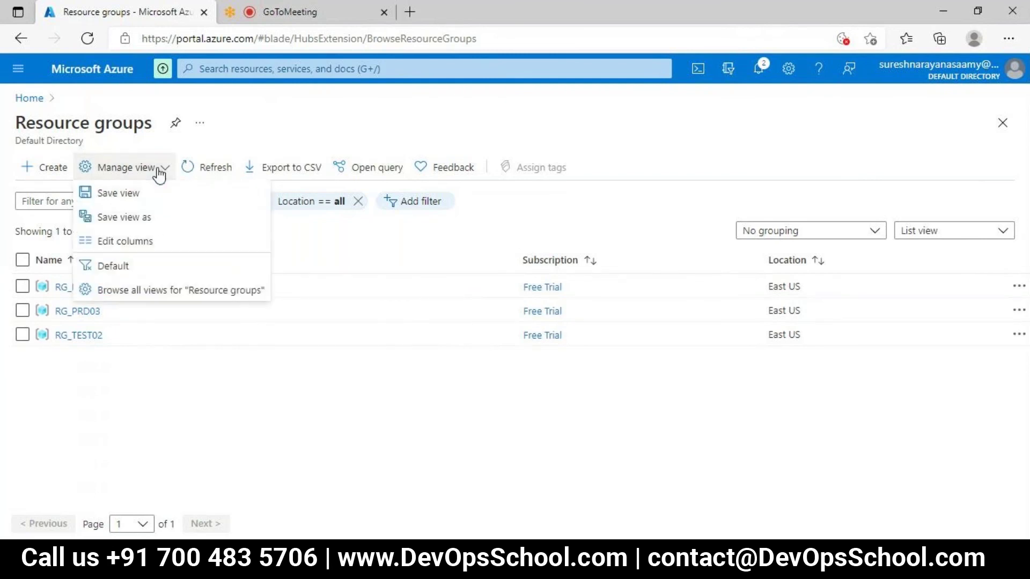
{"action": "left_click", "coordinate": [317, 242]}
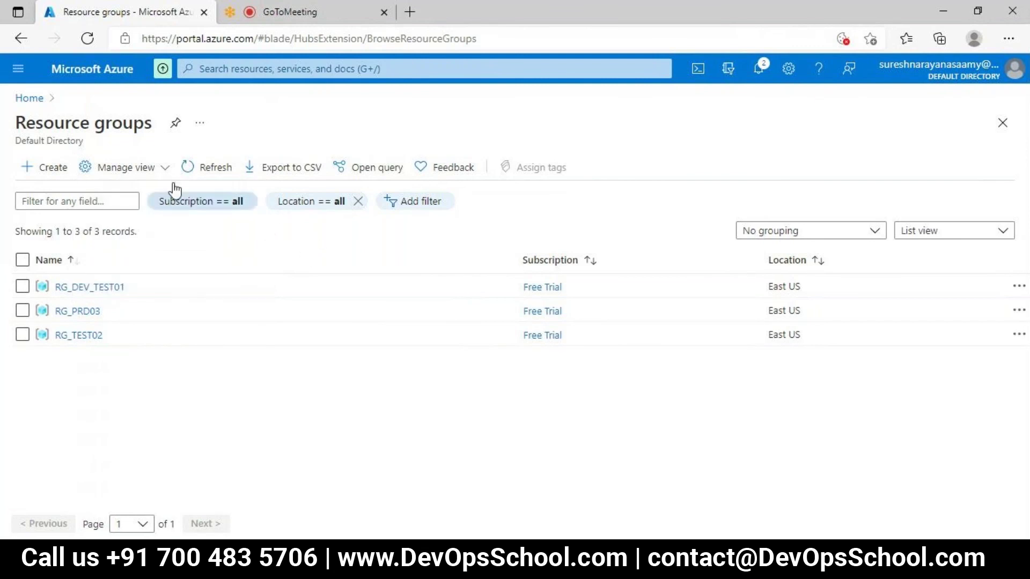
- Add a Status column to the resource groups list and save the column layout
{"action": "left_click", "coordinate": [127, 172]}
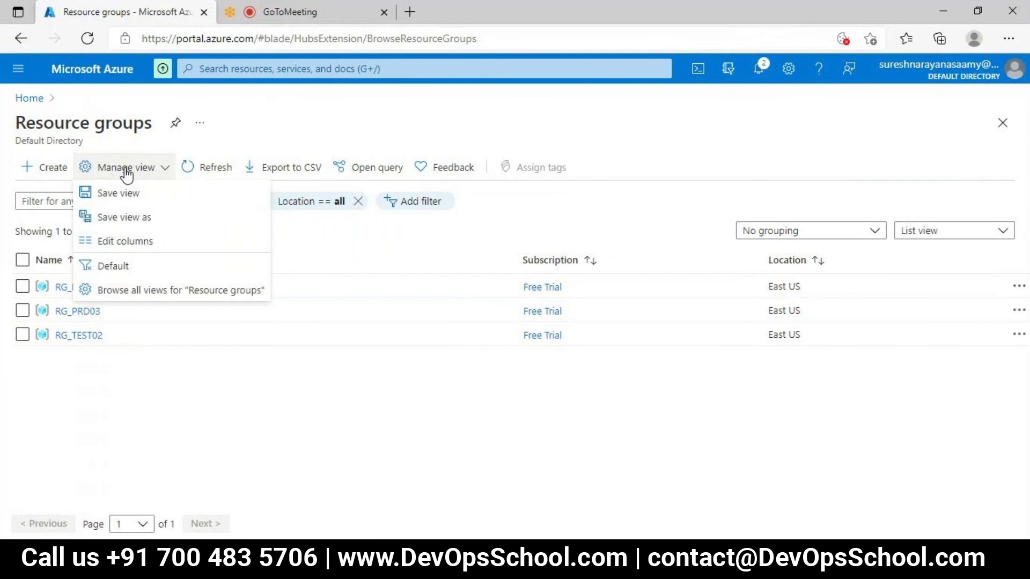
{"action": "left_click", "coordinate": [131, 243]}
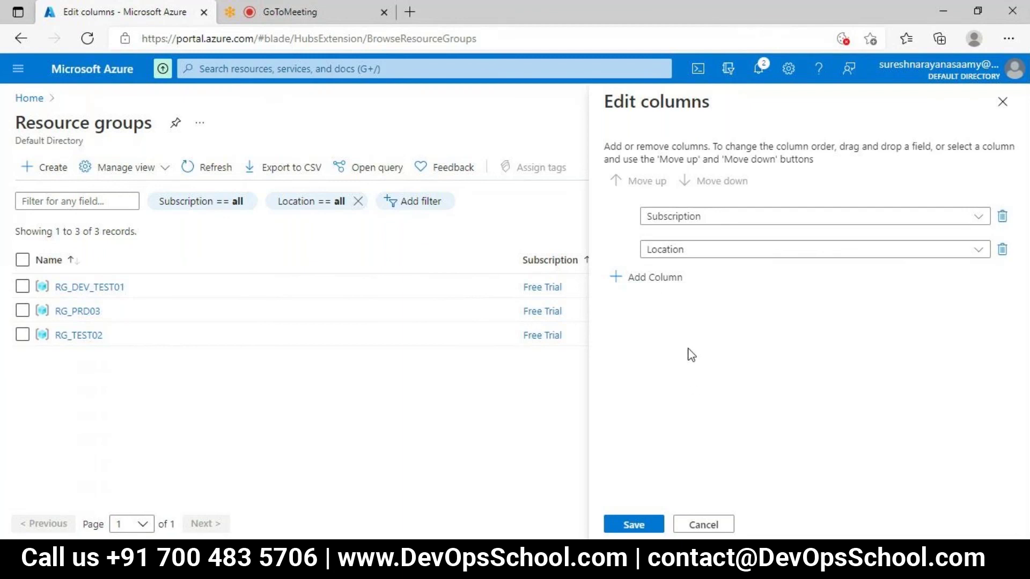
{"action": "left_click", "coordinate": [648, 276]}
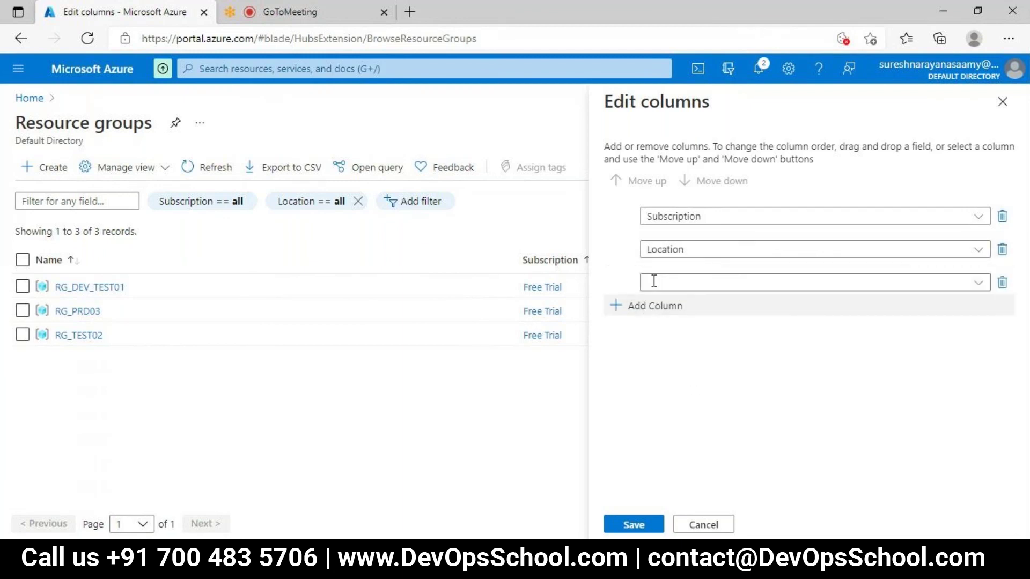
{"action": "left_click", "coordinate": [977, 284]}
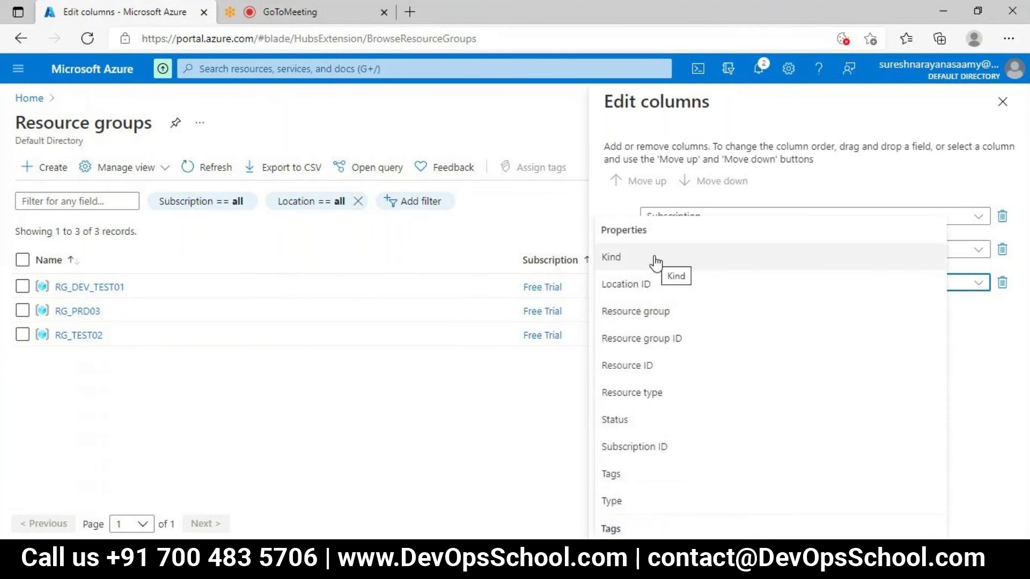
{"action": "left_click", "coordinate": [614, 420]}
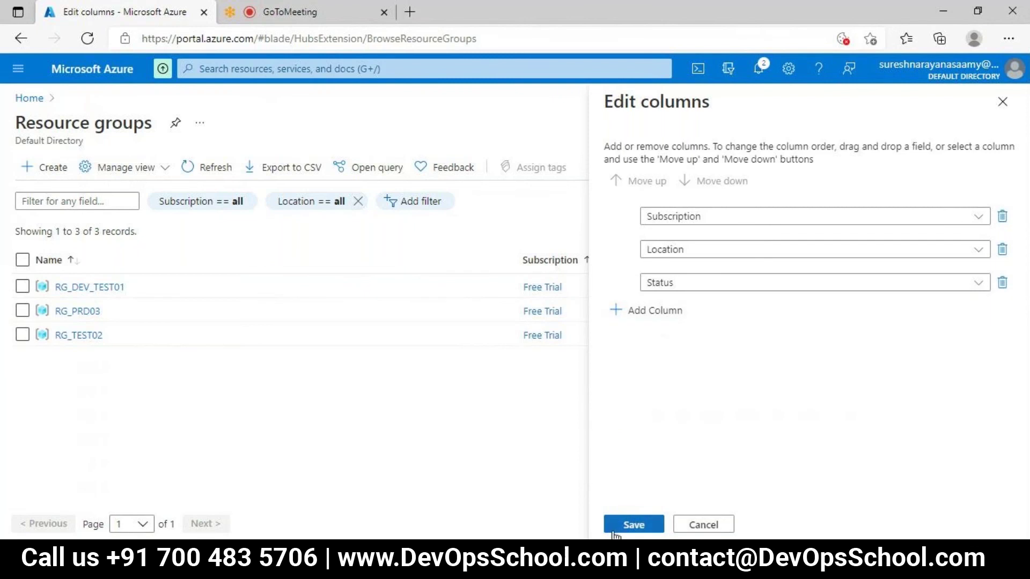
{"action": "left_click", "coordinate": [634, 526]}
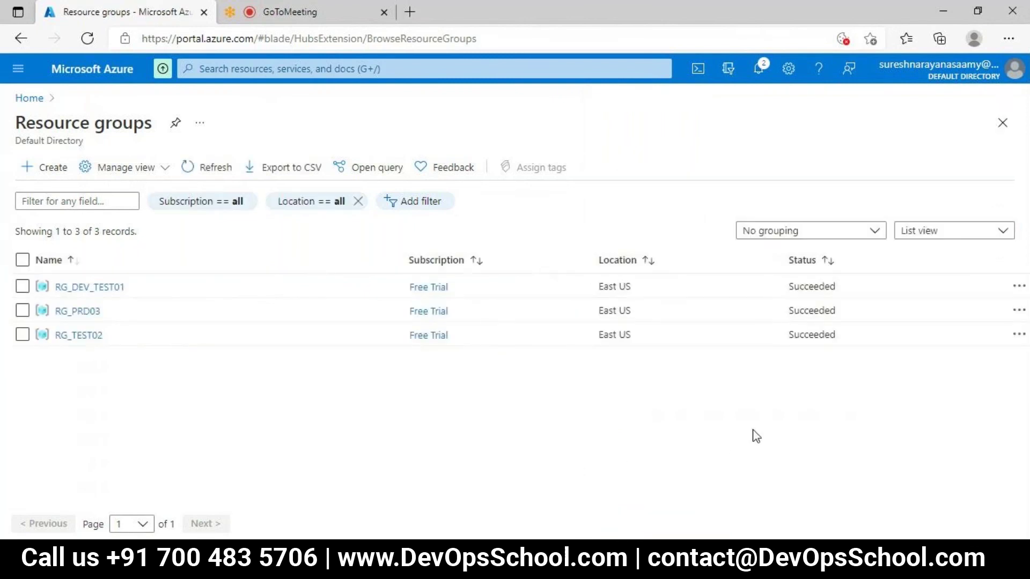